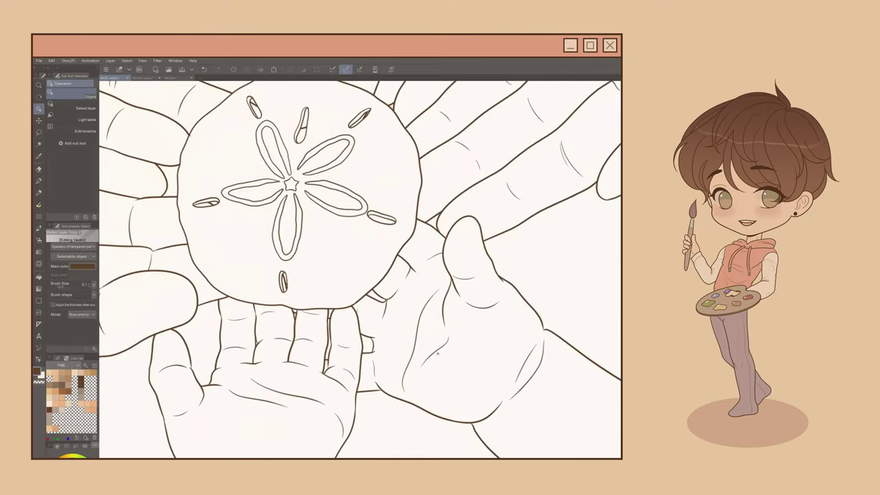
Step: Redraw a palm crease on the small hand beneath the sand dollar with the Redraw vector line tool
click(39, 300)
click(38, 359)
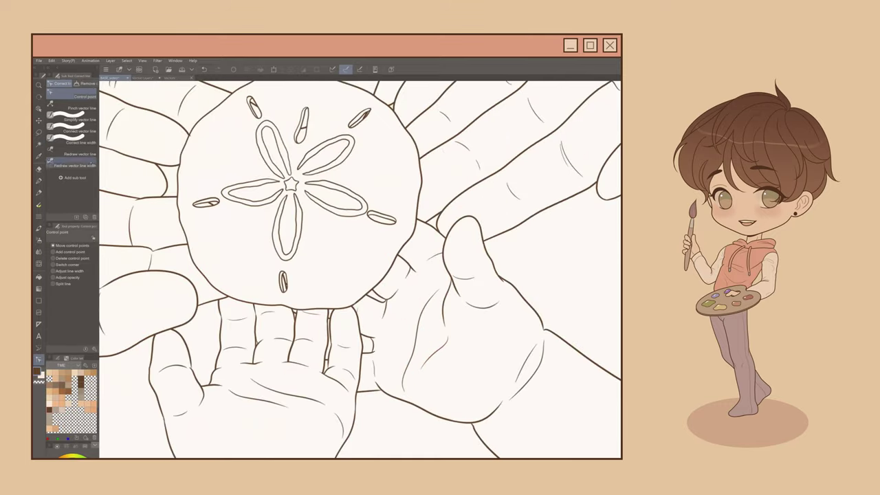
click(72, 153)
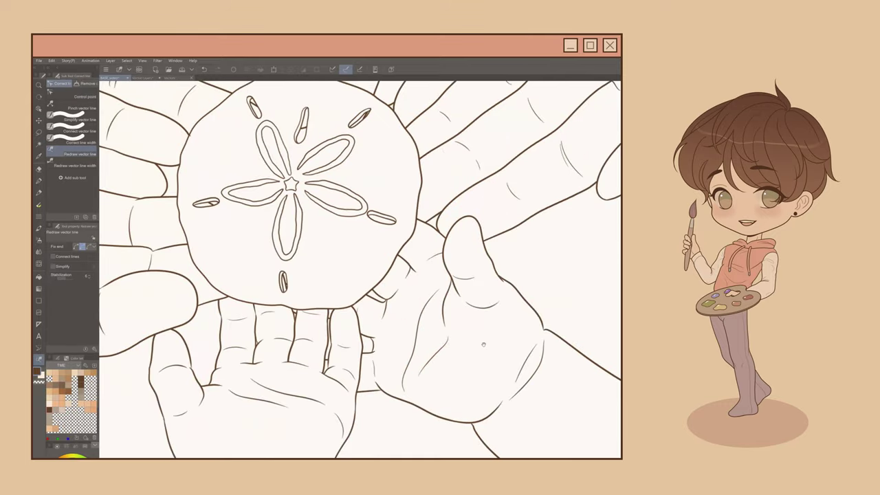
mouse_move(483, 344)
mouse_down()
mouse_move(424, 302)
mouse_move(364, 332)
mouse_up()
drag(467, 310, 485, 359)
key(o)
click(399, 358)
key(p)
scroll(422, 378, down, 3)
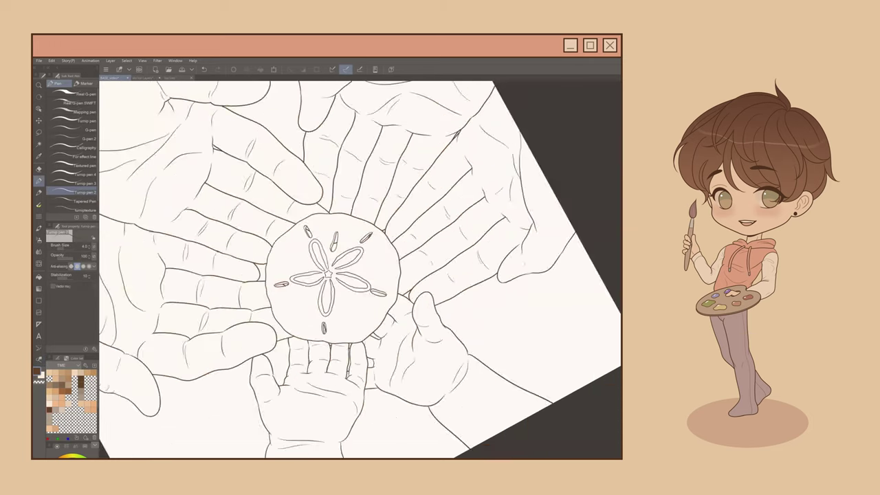
Step: Erase a line segment on the lower hands with the vector eraser and select neighbouring vector lines
drag(396, 416, 321, 415)
scroll(382, 242, up, 5)
key(e)
mouse_move(413, 371)
mouse_down()
mouse_move(448, 363)
mouse_move(467, 380)
mouse_move(451, 358)
mouse_up()
key(o)
click(461, 375)
click(479, 383)
scroll(385, 412, down, 4)
scroll(357, 255, up, 5)
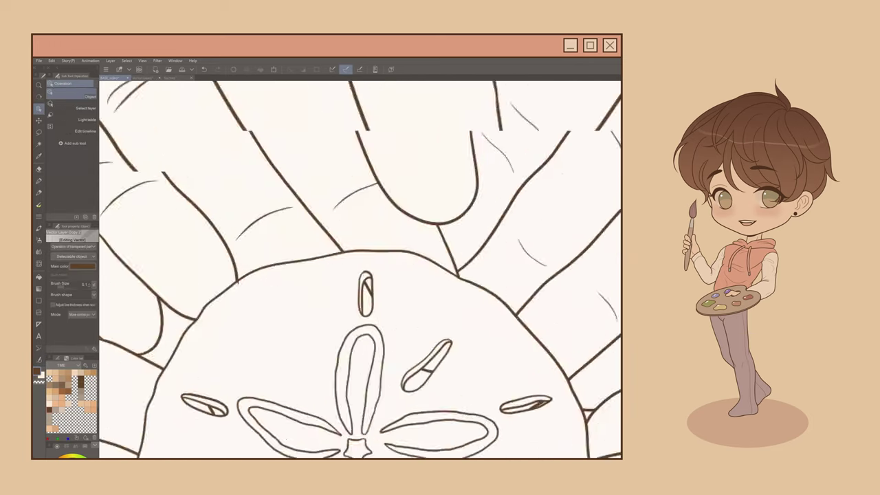
Step: Select the small oval slot above the sand dollar's top petal and inspect its control points
scroll(371, 277, up, 3)
click(369, 278)
scroll(364, 289, up, 3)
key(y)
click(72, 95)
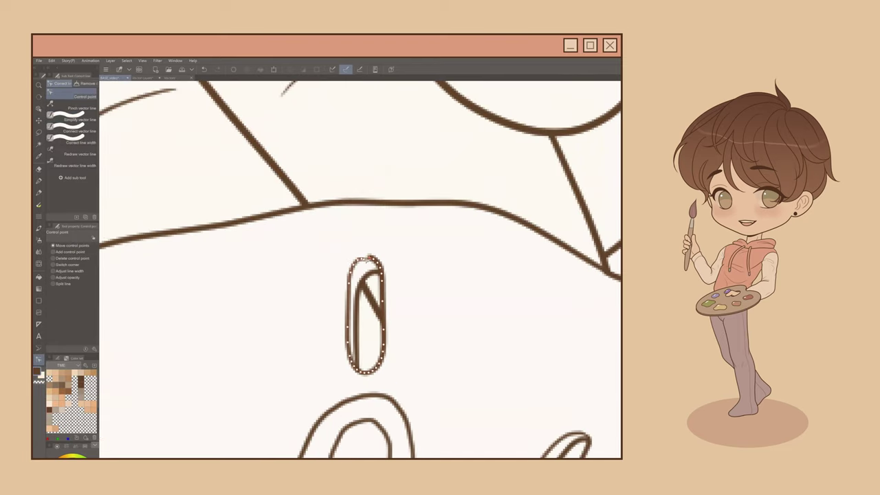
key(p)
scroll(431, 373, down, 5)
scroll(416, 367, up, 5)
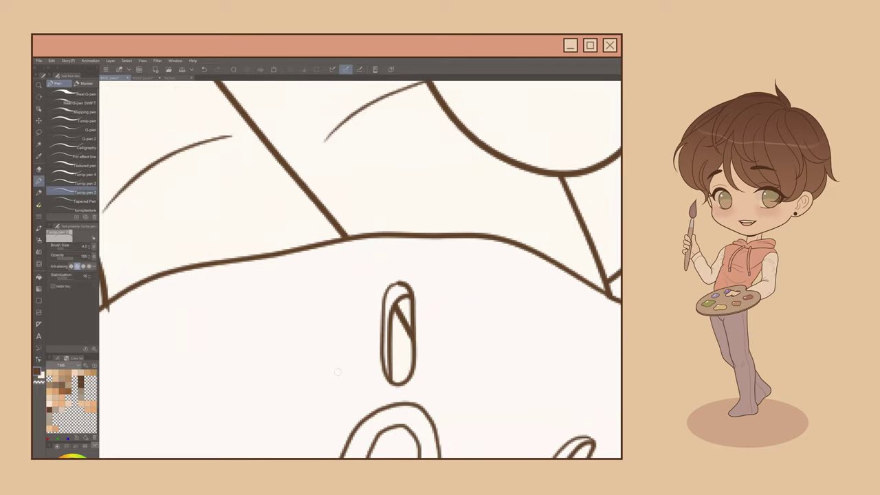
Step: Rework the outline thickness of the oval slot above the top petal with the Redraw vector line width tool
key(y)
click(73, 163)
drag(399, 281, 383, 336)
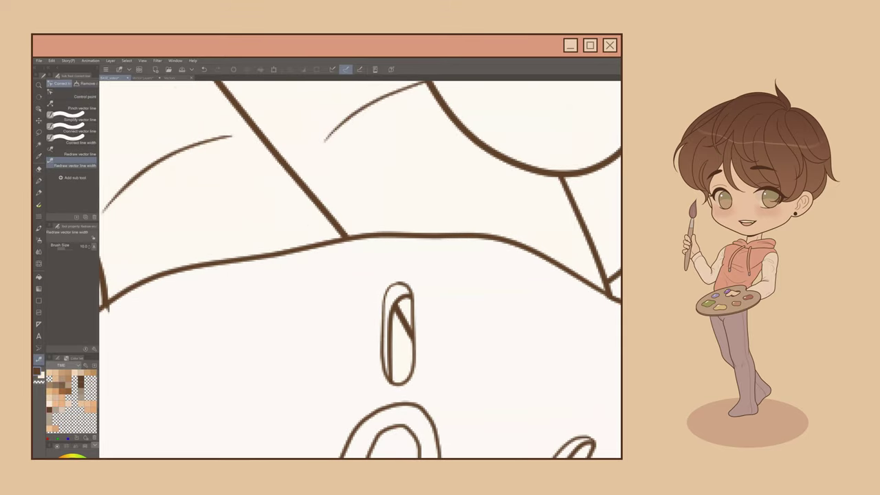
scroll(472, 373, down, 5)
drag(462, 422, 383, 333)
key(p)
scroll(360, 268, up, 1)
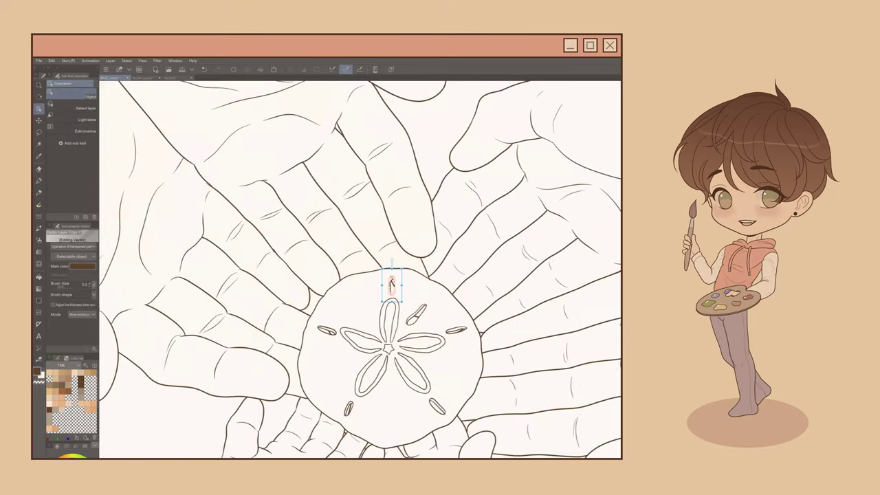
scroll(360, 270, down, 3)
scroll(360, 269, up, 2)
key(e)
scroll(386, 200, up, 5)
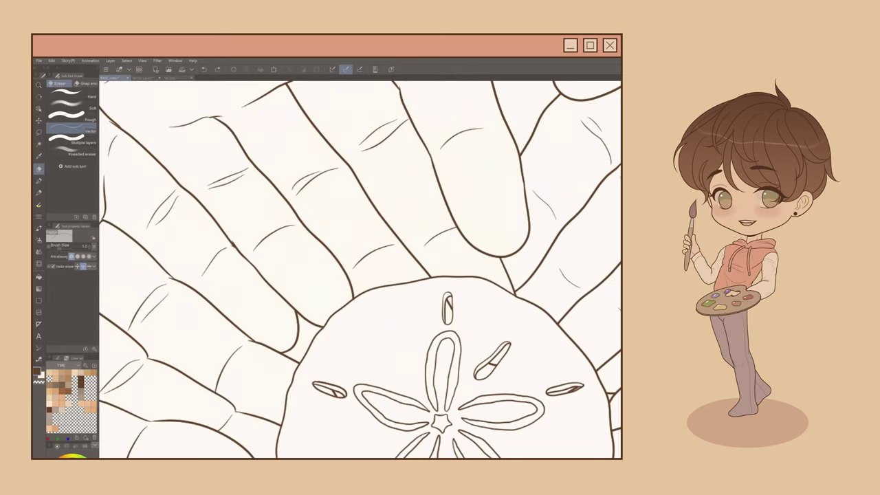
scroll(451, 303, down, 7)
key(o)
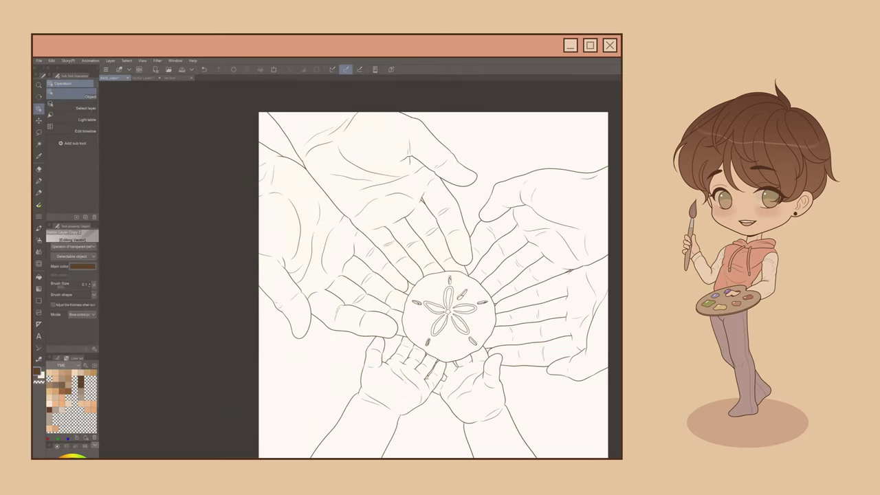
Step: Thicken the arm and hand outlines around the sand dollar with the Correct line width tool, processing whole lines
scroll(379, 236, up, 1)
key(y)
drag(321, 389, 366, 336)
drag(416, 351, 426, 385)
drag(512, 389, 463, 322)
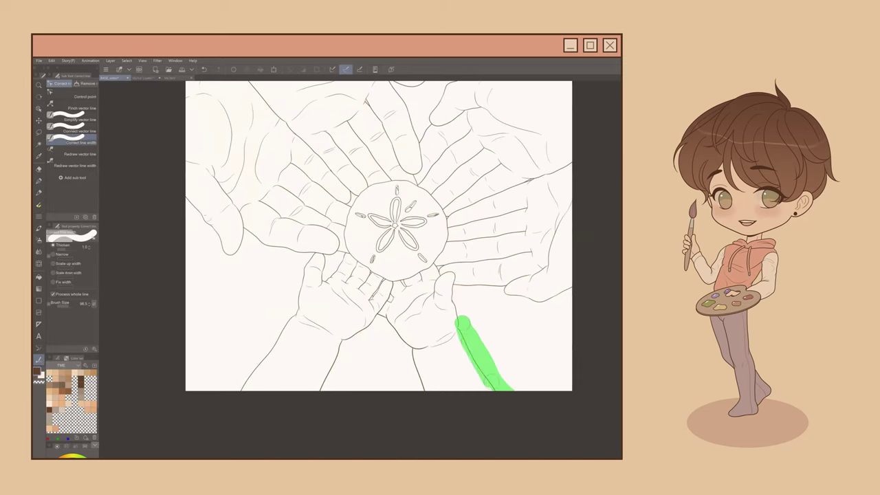
drag(471, 291, 567, 290)
drag(543, 344, 509, 459)
mouse_move(537, 169)
mouse_down()
mouse_move(442, 182)
mouse_move(396, 225)
mouse_move(385, 256)
mouse_move(356, 193)
mouse_move(392, 186)
mouse_move(322, 123)
mouse_up()
drag(330, 178, 462, 201)
drag(294, 141, 341, 208)
drag(344, 288, 318, 159)
mouse_move(283, 244)
mouse_down()
mouse_move(314, 259)
mouse_move(358, 263)
mouse_up()
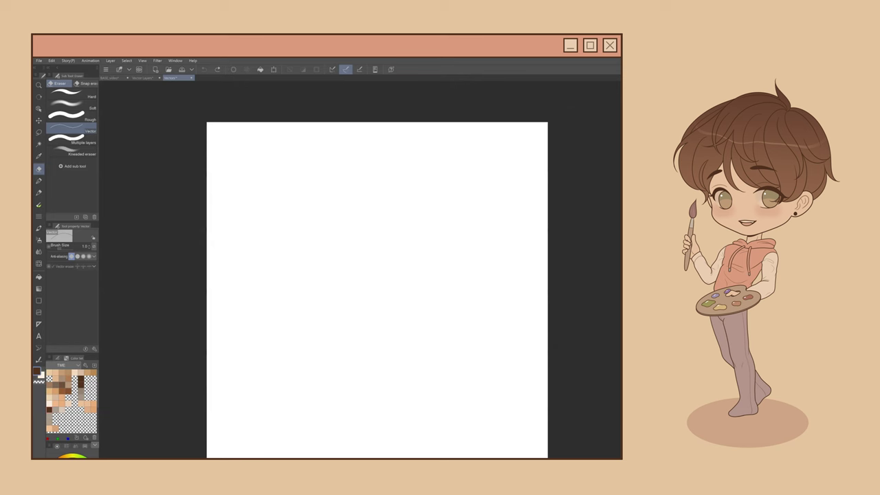
Step: Add a new vector layer to the blank canvas with the default name
scroll(502, 383, down, 3)
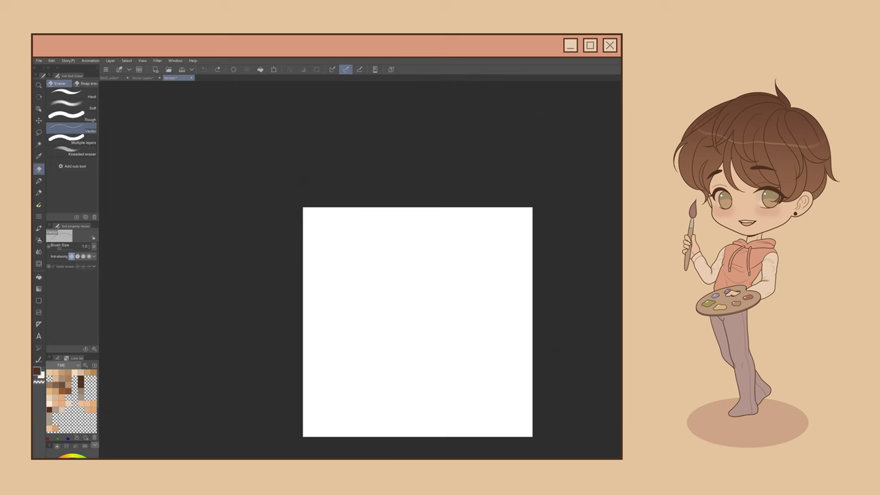
scroll(425, 372, up, 3)
drag(499, 329, 461, 328)
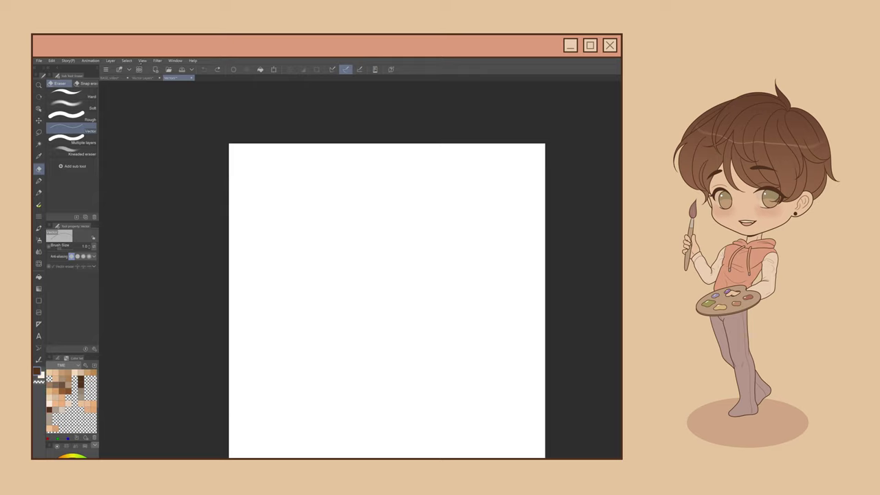
click(110, 61)
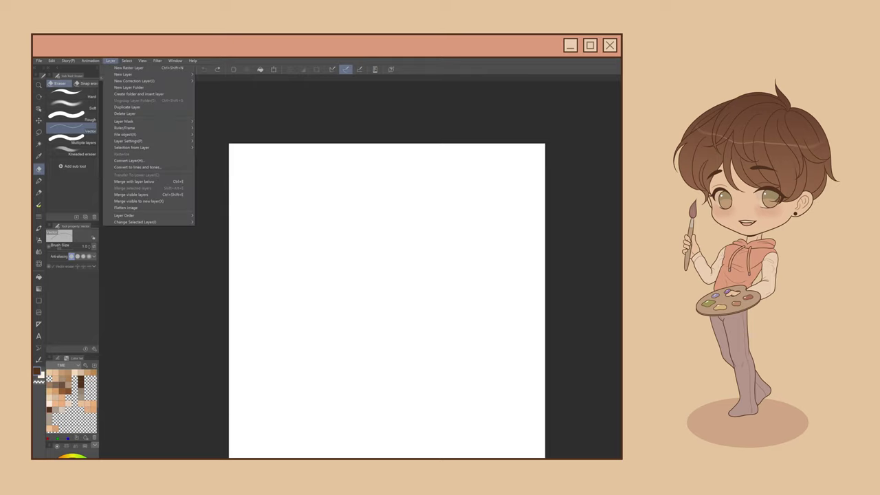
mouse_move(123, 75)
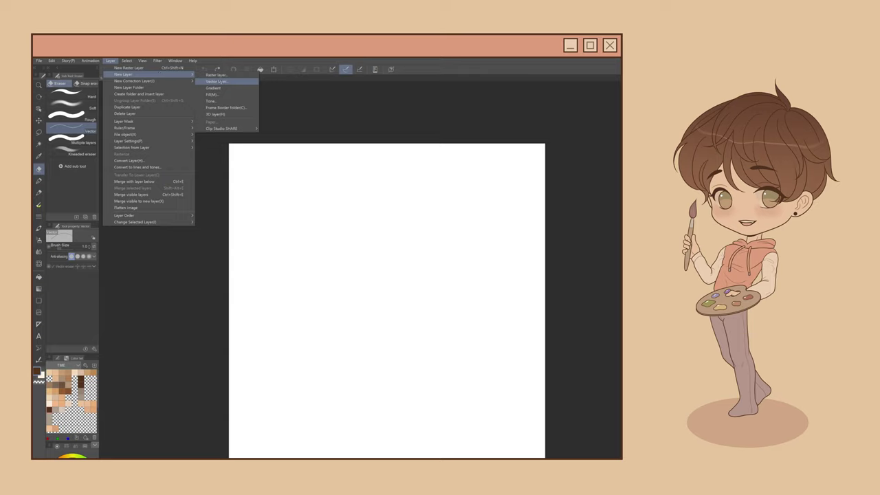
click(218, 81)
key(Return)
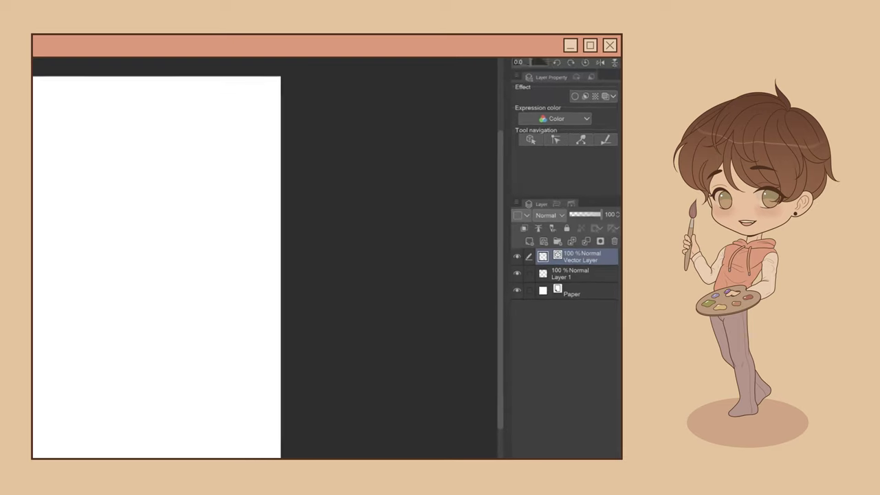
Step: Handwrite "hello" in cursive on the vector layer and select the stroke with the Object tool
mouse_move(70, 314)
mouse_down()
mouse_move(82, 282)
mouse_move(77, 306)
mouse_move(100, 302)
mouse_up()
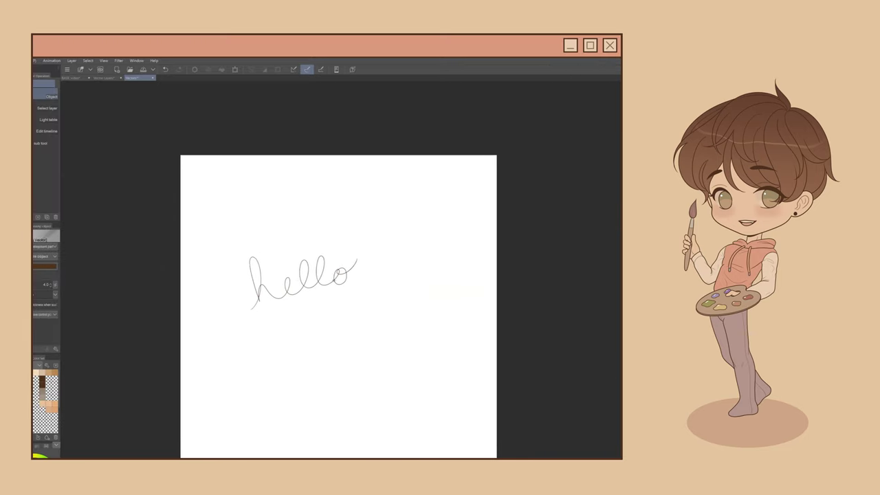
click(256, 283)
mouse_move(397, 316)
mouse_down()
mouse_move(412, 312)
mouse_move(403, 314)
mouse_up()
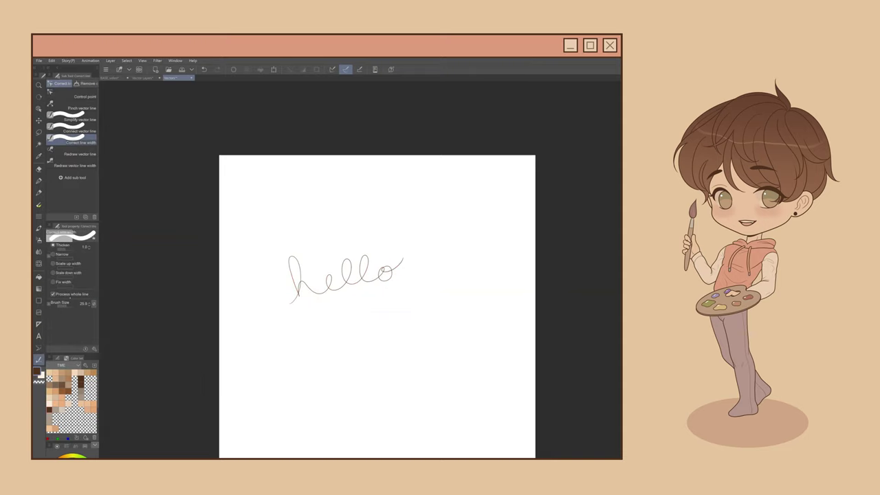
Step: Thicken the whole "hello" stroke with Correct line width and erase the overlap at the letter o with the vector eraser
mouse_move(292, 264)
mouse_down()
mouse_move(300, 297)
mouse_move(390, 266)
mouse_up()
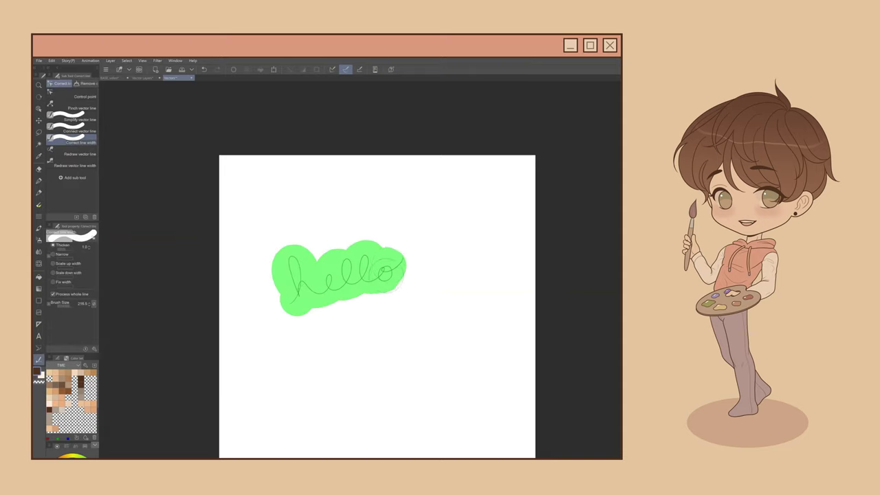
key(e)
click(383, 270)
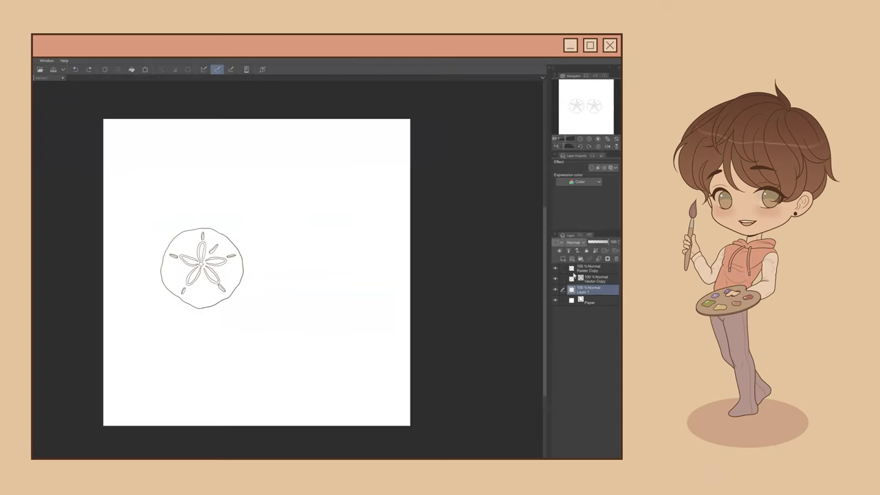
Step: Try enlarging the Raster Copy and Vector Copy sand dollars together beyond the canvas and compare their lines
key(ctrl+t)
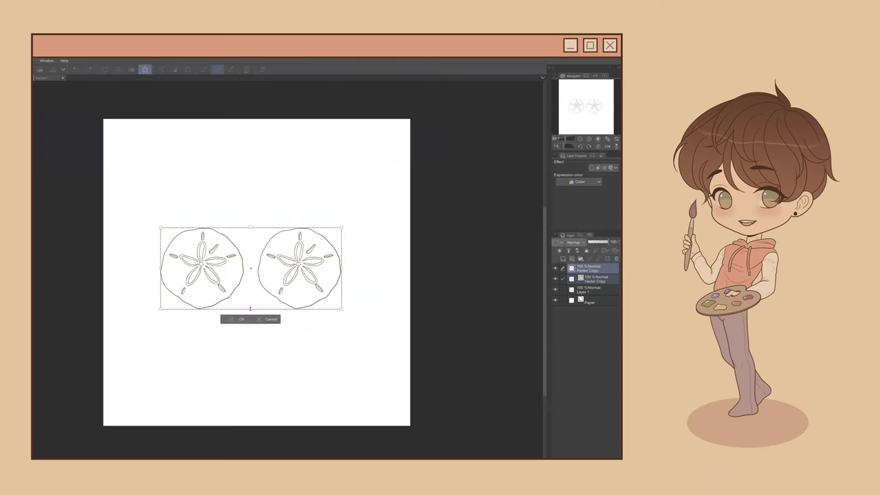
drag(250, 309, 251, 422)
drag(250, 226, 249, 68)
key(Return)
scroll(251, 273, up, 5)
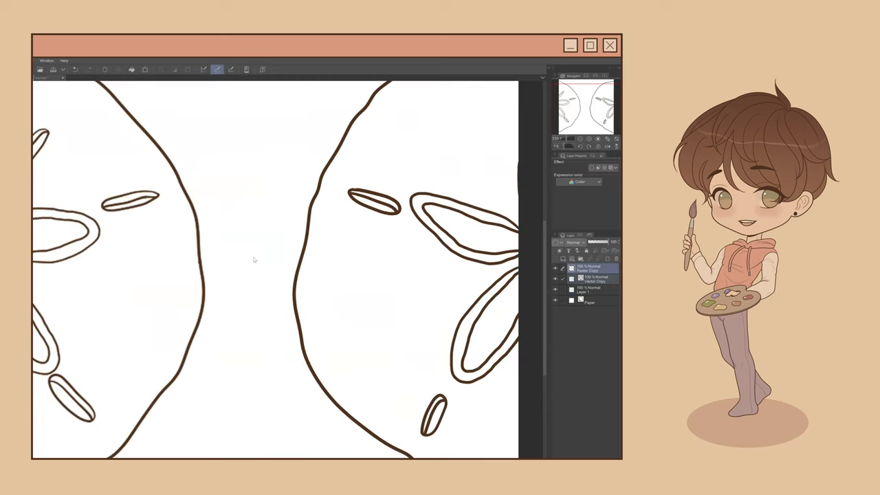
scroll(261, 334, down, 6)
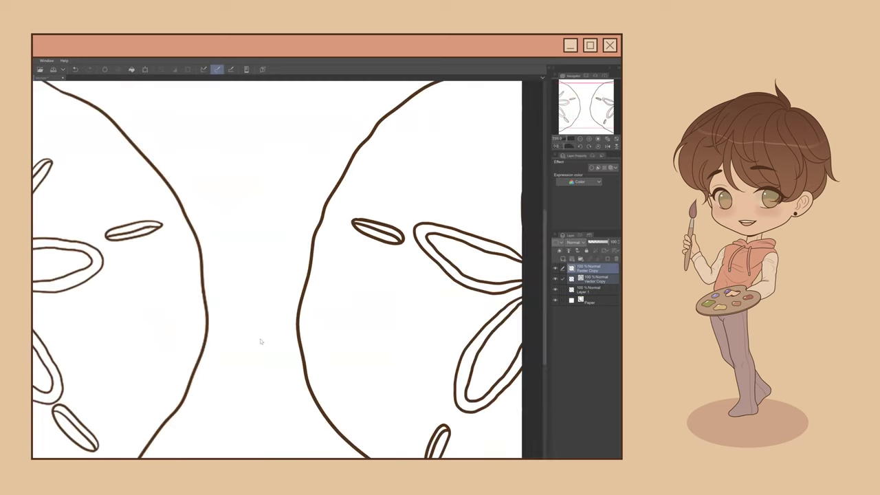
key(ctrl+z)
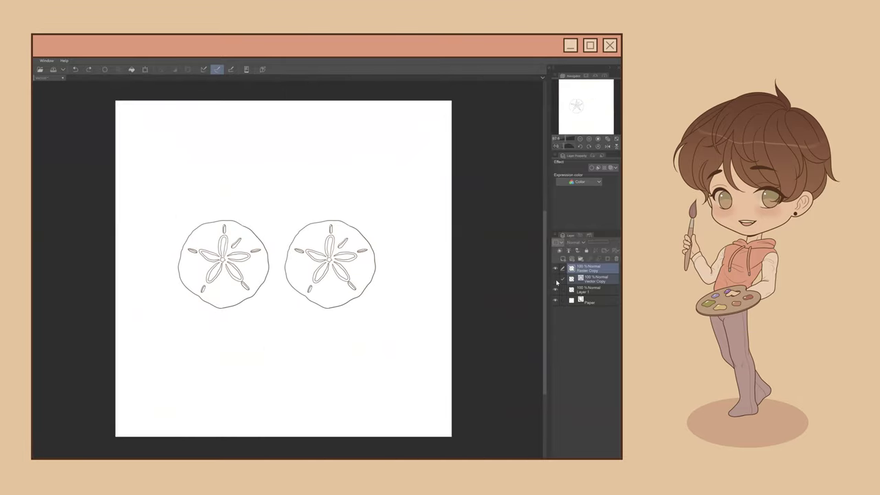
Step: Move the Raster Copy sand dollar to the canvas centre and scale it up to fill the canvas
drag(201, 283, 250, 283)
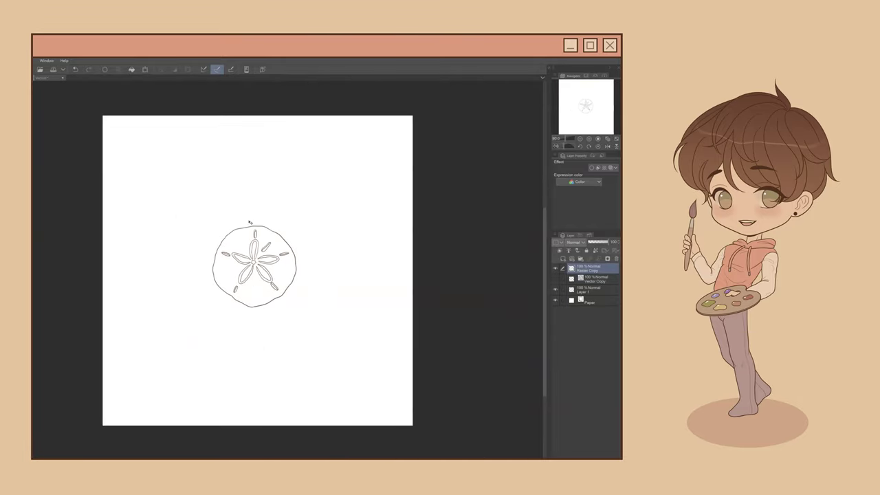
key(ctrl+t)
drag(254, 224, 255, 118)
drag(254, 307, 255, 424)
click(237, 435)
Step: Examine the line quality of the enlarged Raster Copy sand dollar around its petals and centre star
scroll(256, 253, up, 1)
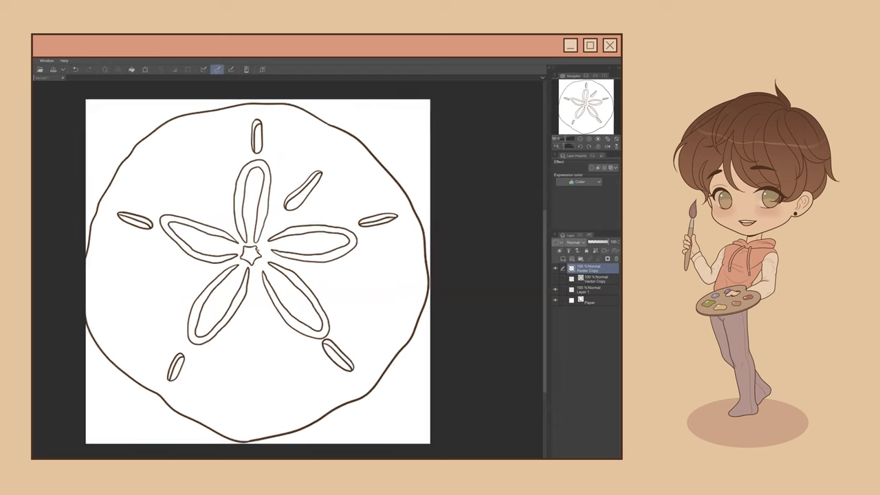
scroll(252, 253, up, 8)
drag(422, 200, 258, 389)
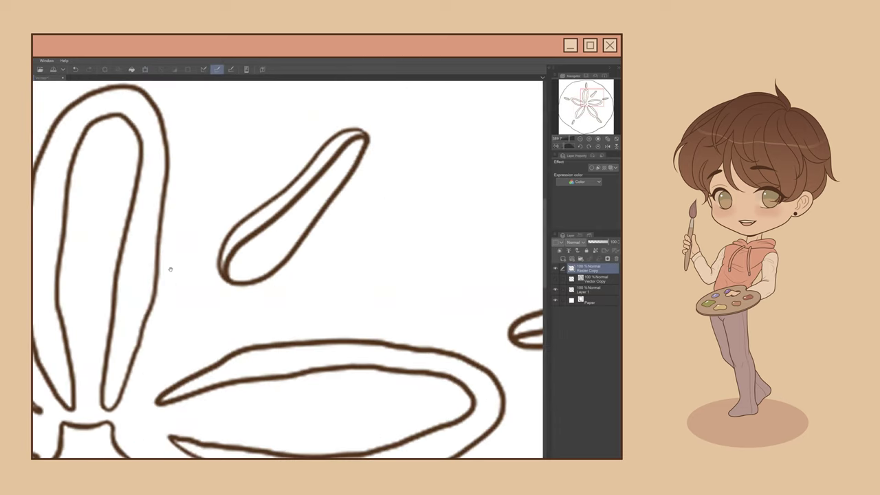
drag(170, 269, 455, 348)
drag(323, 378, 377, 159)
drag(190, 396, 255, 199)
drag(490, 258, 238, 266)
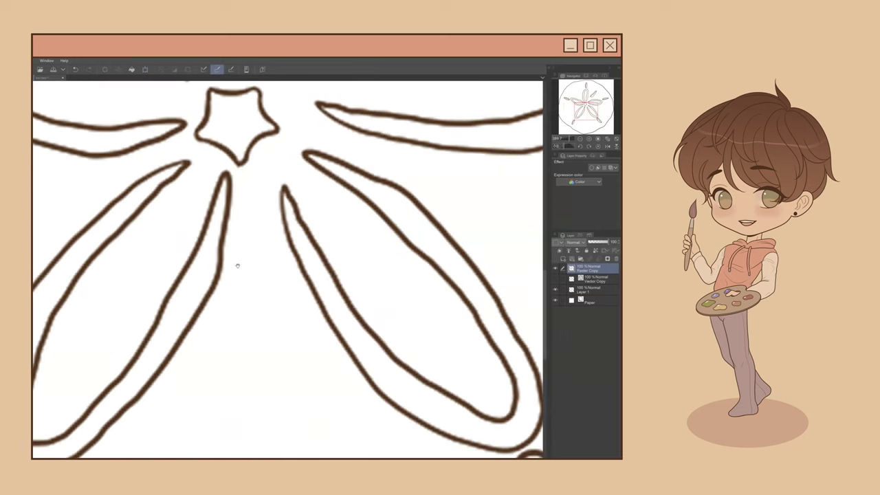
scroll(237, 266, down, 6)
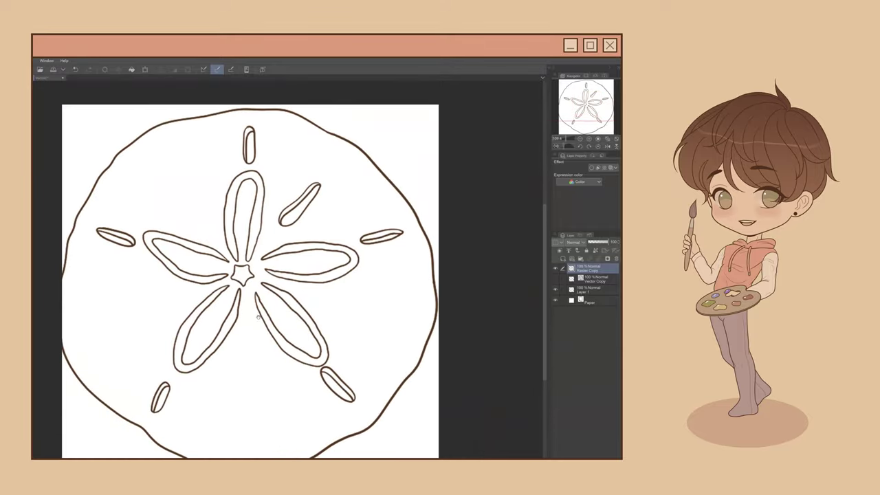
Step: Hide the Raster Copy layer, show and select Vector Copy, and centre its sand dollar on the canvas
click(555, 269)
click(555, 280)
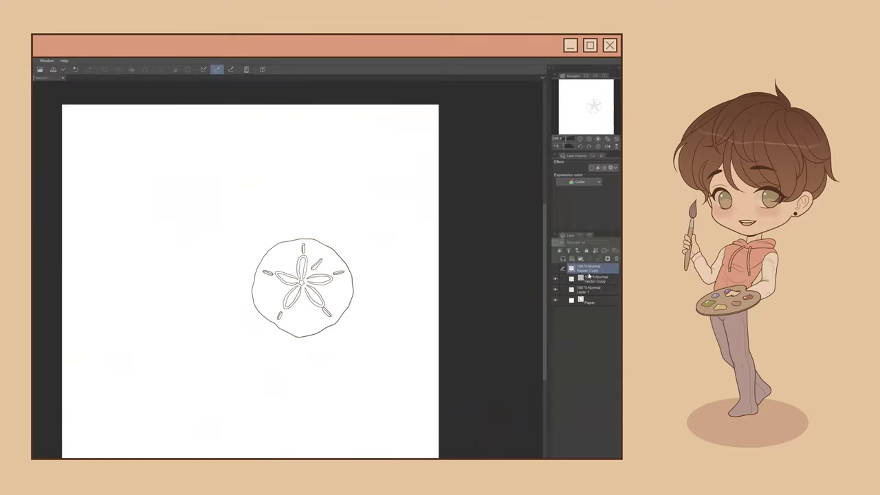
click(589, 277)
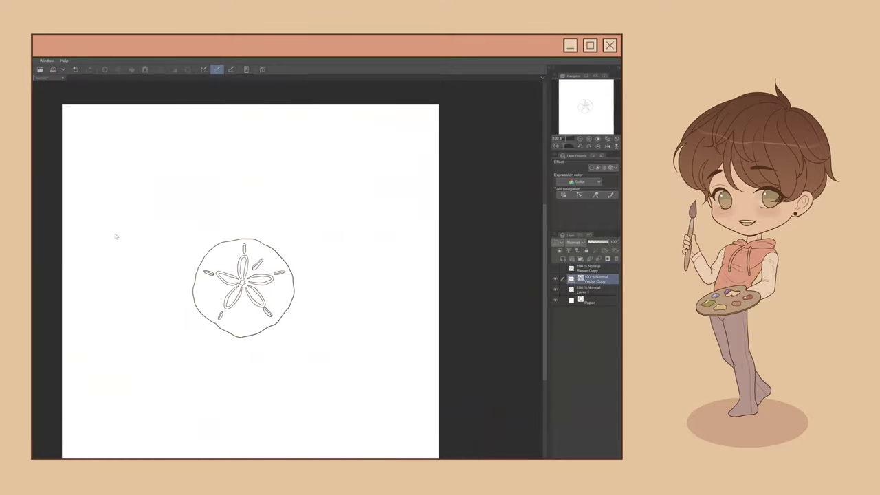
Step: Scale the Vector Copy sand dollar up to nearly fill the canvas
drag(326, 347, 327, 348)
scroll(249, 284, down, 1)
drag(246, 248, 245, 177)
drag(246, 327, 250, 430)
Step: Examine the line sharpness and thickness of the enlarged Vector Copy sand dollar up close
scroll(238, 288, up, 13)
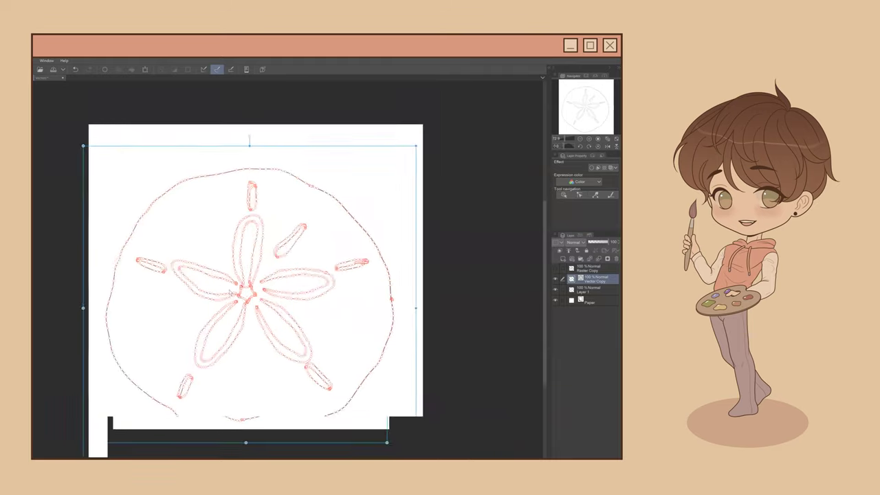
mouse_move(257, 242)
mouse_down()
mouse_move(228, 338)
mouse_move(280, 387)
mouse_up()
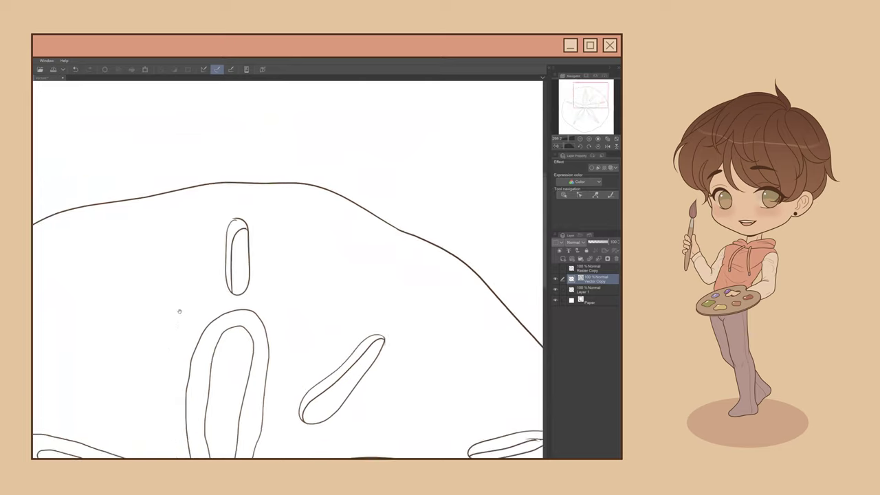
drag(179, 310, 284, 173)
drag(257, 379, 264, 163)
drag(340, 328, 295, 315)
scroll(303, 326, down, 3)
scroll(303, 327, down, 3)
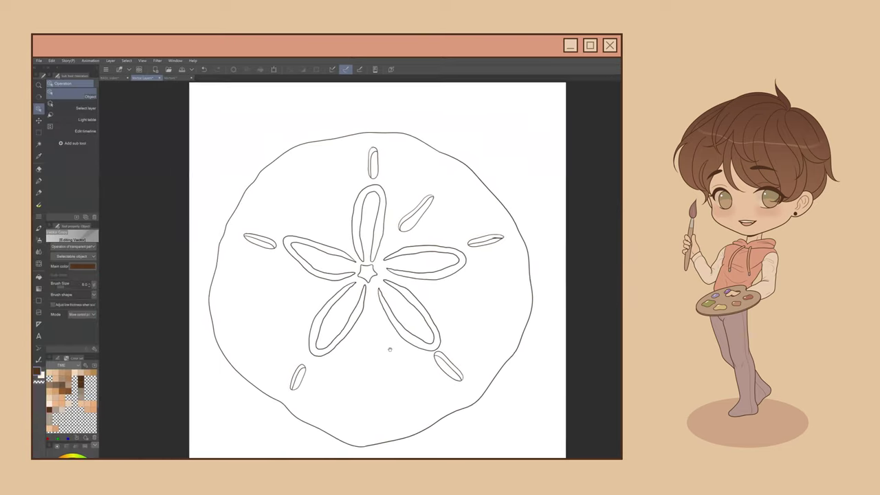
Step: Thicken the lines of the enlarged Vector Copy sand dollar by changing their brush size
click(89, 284)
click(89, 284)
click(90, 284)
click(90, 286)
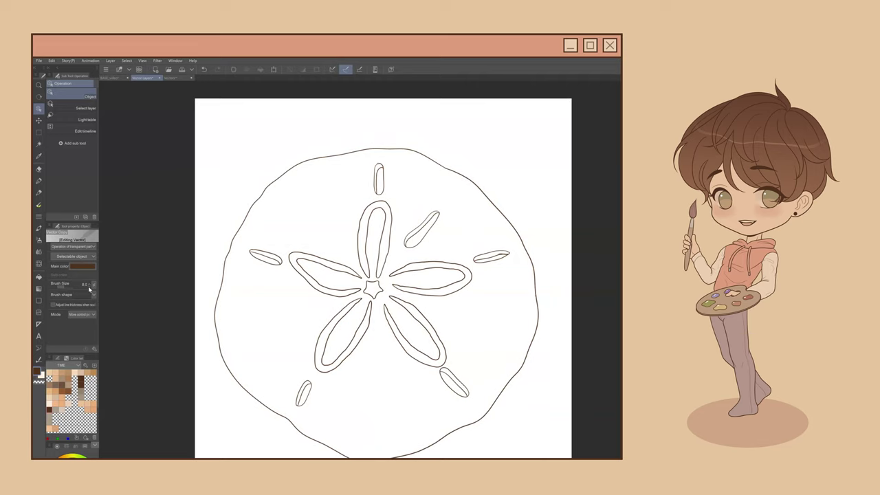
drag(344, 303, 352, 305)
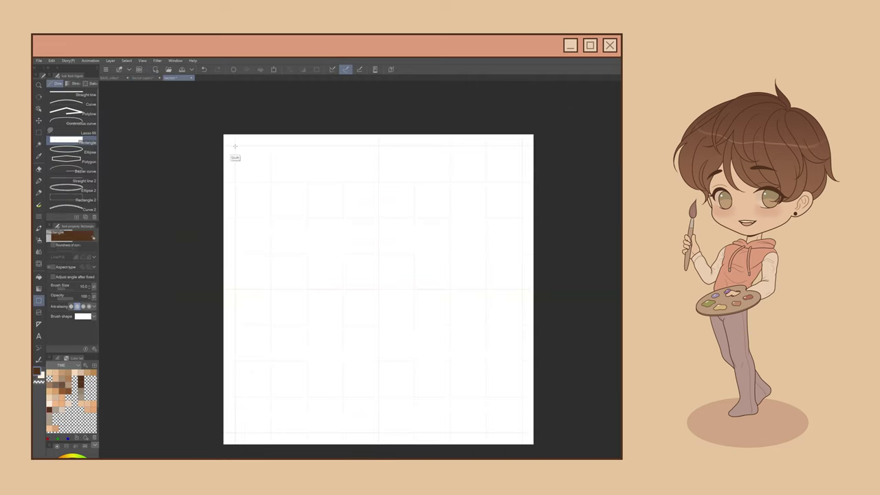
Step: Duplicate the square across the top row, then copy the row downward to form an evenly spaced four-by-four grid
key(o)
key(ctrl+c)
key(ctrl+v)
drag(280, 183, 494, 184)
shift+click(269, 182)
shift+click(344, 184)
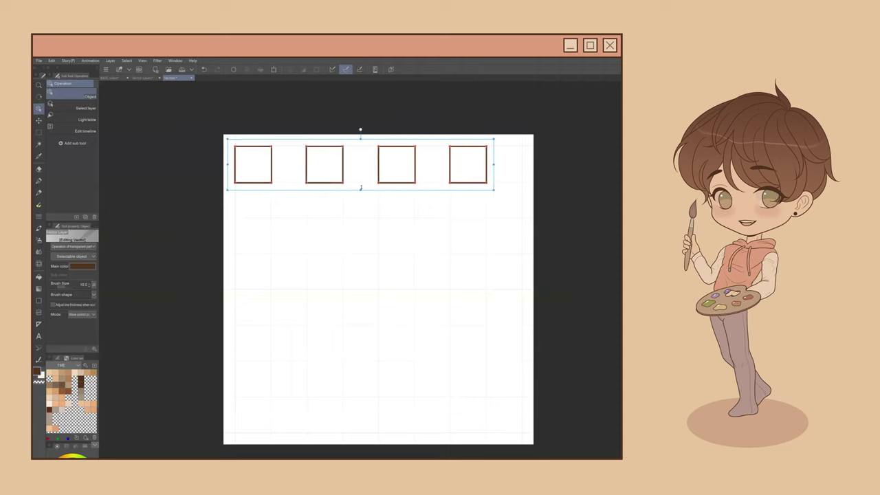
drag(496, 173, 496, 366)
shift+click(317, 181)
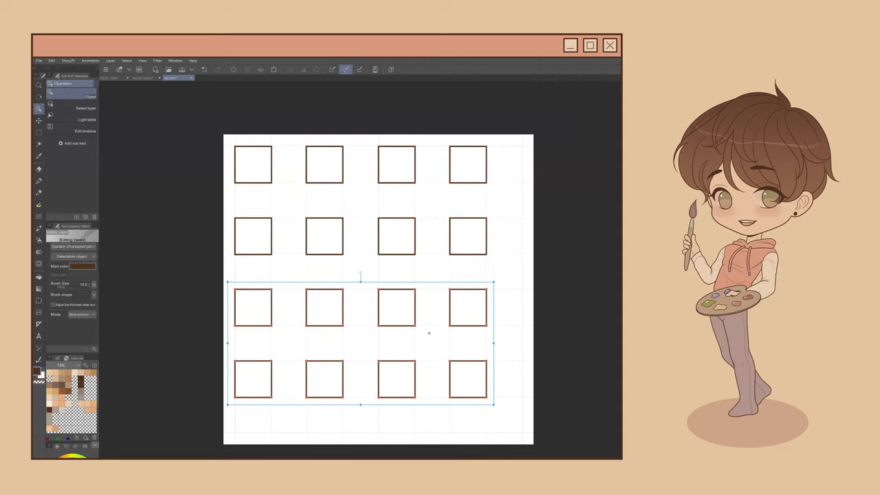
Step: Scale up the whole grid of squares so it fills the canvas between the outer guides
key(ctrl+t)
drag(547, 417, 512, 335)
drag(451, 317, 489, 345)
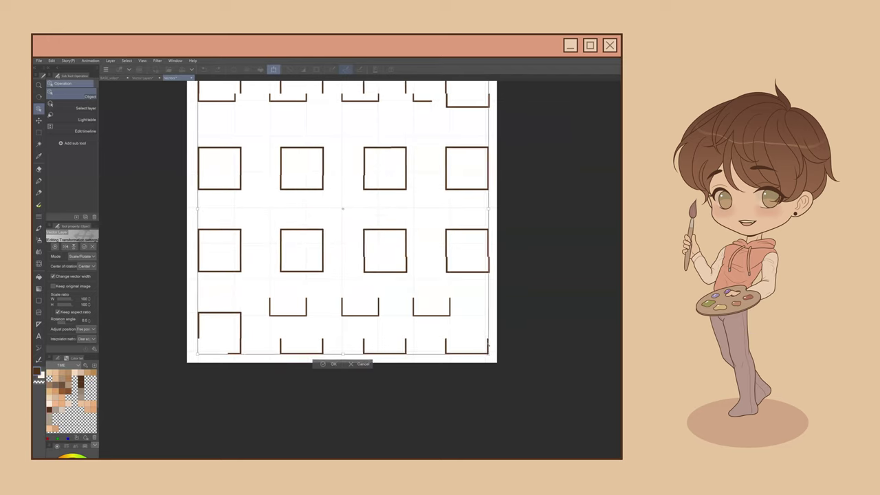
key(Return)
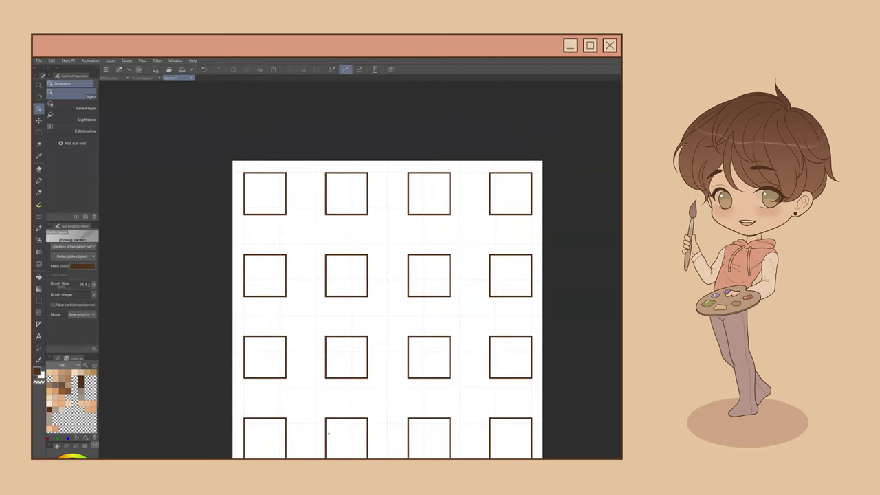
Step: Set the brush size of all the squares' lines to 7.0
click(88, 286)
click(89, 286)
click(88, 286)
click(89, 286)
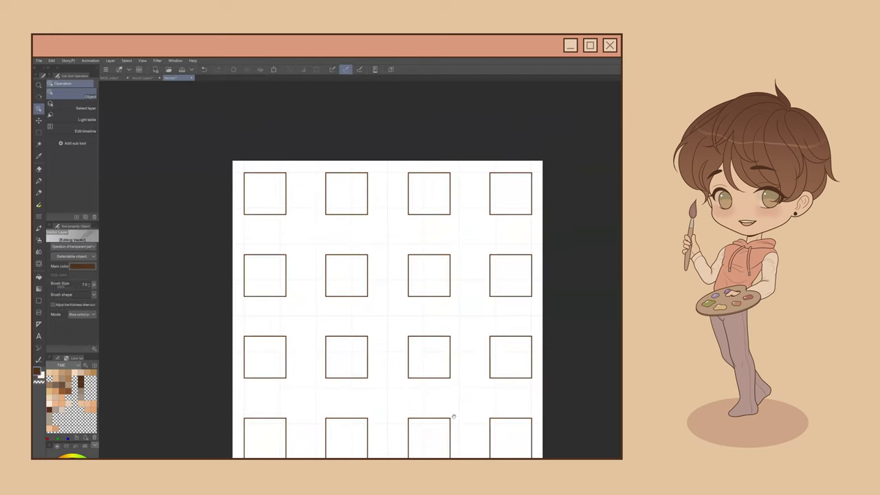
Step: Try to enlarge the first square of the top row from its lower corner
drag(488, 398, 470, 362)
scroll(369, 279, up, 2)
click(188, 165)
drag(196, 181, 206, 193)
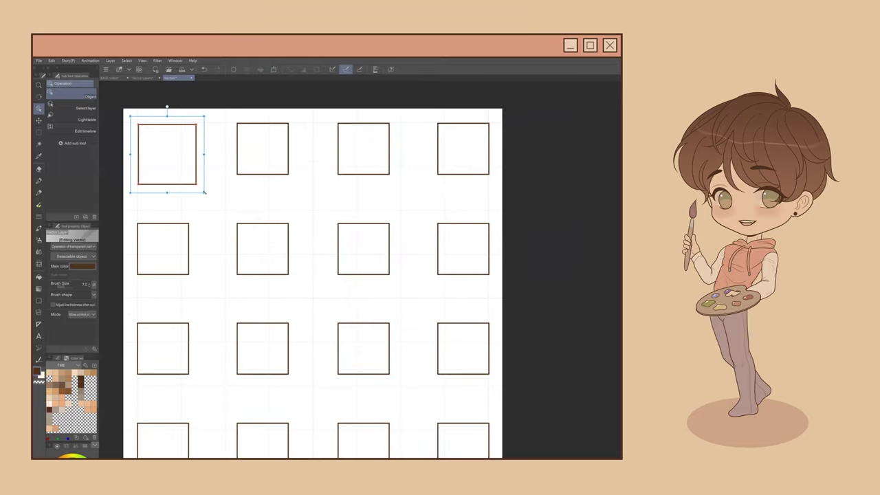
key(ctrl+z)
Step: Stretch the top row's second square into a narrower, taller rectangle and rotate it clockwise
click(262, 174)
drag(263, 183, 263, 202)
drag(296, 159, 287, 159)
drag(258, 107, 283, 111)
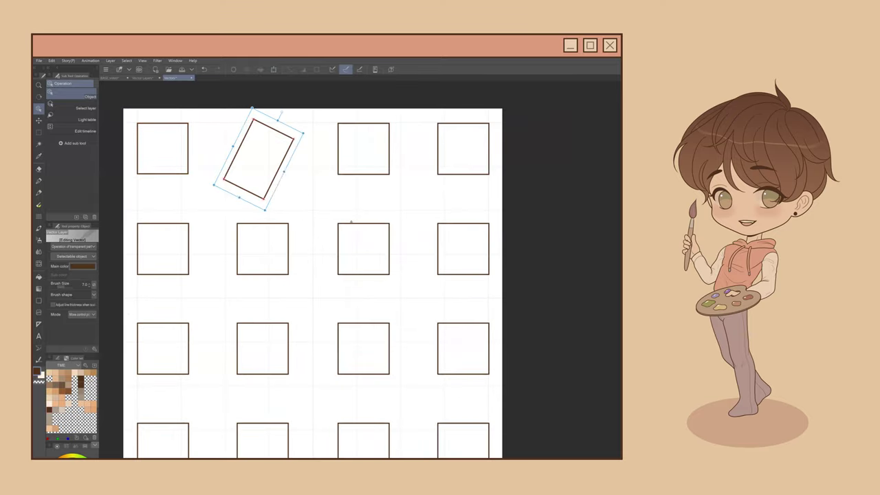
Step: Move the corner control points of the top row's third square to reshape it into an irregular trapezoid
click(370, 173)
drag(389, 173, 390, 183)
drag(337, 123, 338, 125)
drag(338, 174, 336, 187)
drag(389, 123, 380, 134)
Step: Try to widen the upper three squares of the last column together
drag(280, 282, 208, 307)
drag(424, 140, 338, 399)
drag(357, 274, 345, 274)
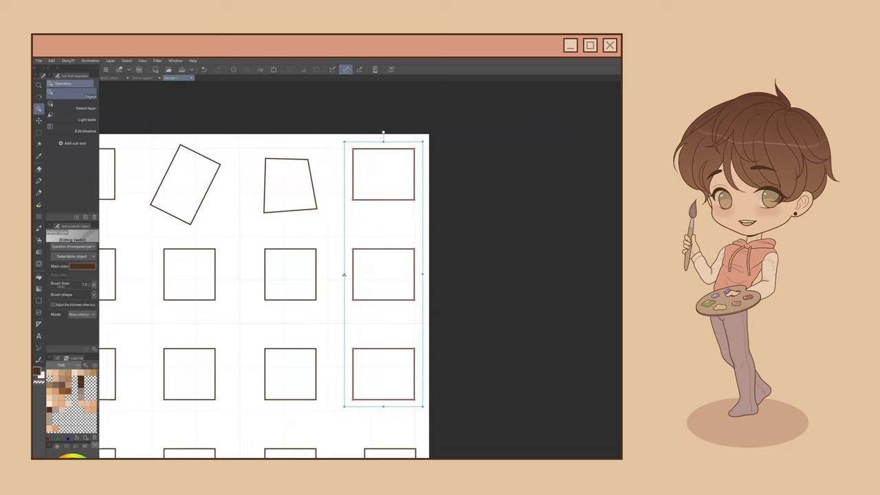
click(241, 403)
drag(241, 403, 402, 368)
key(ctrl+z)
Step: Use Correct line width to thicken the second row's first square and narrow the lines of its second square
key(y)
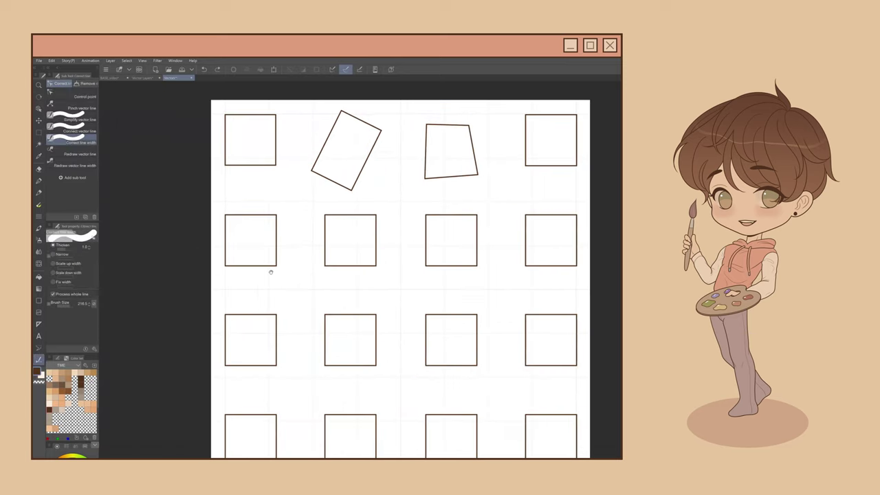
drag(271, 272, 264, 288)
drag(221, 226, 219, 258)
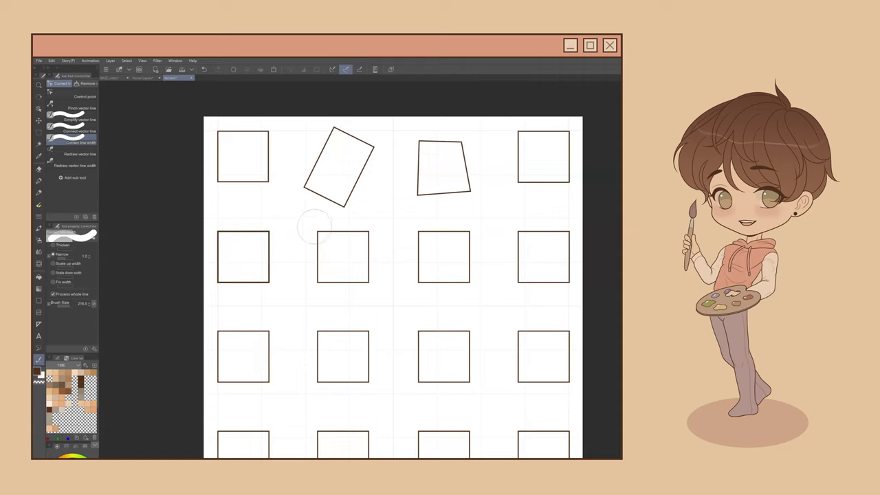
drag(331, 400, 214, 388)
Step: With Process whole line off, try narrowing one side and thickening the opposite side of the second row's third square
click(53, 294)
scroll(358, 270, up, 3)
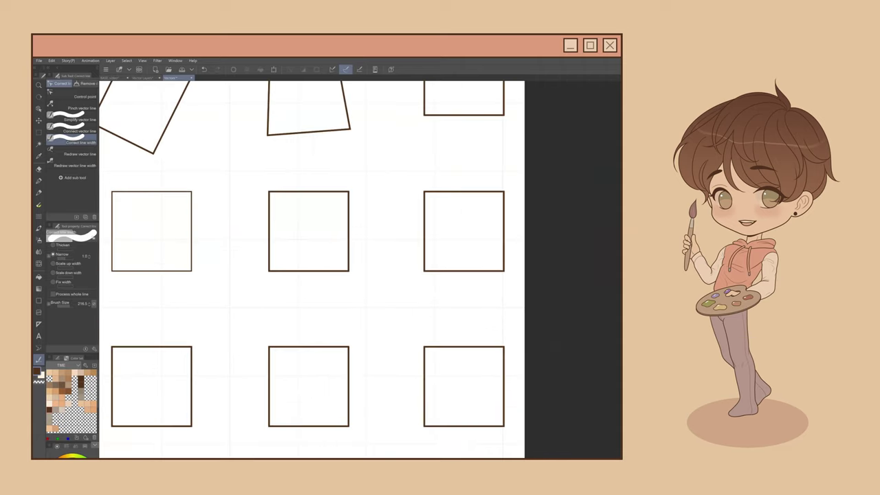
drag(250, 172, 251, 260)
drag(261, 165, 261, 297)
click(54, 245)
drag(350, 165, 350, 296)
key(ctrl+z)
key(ctrl+z)
key(ctrl+z)
Step: Redraw the last column's second square as a rounded circle with Redraw vector line
drag(376, 412, 248, 432)
click(80, 154)
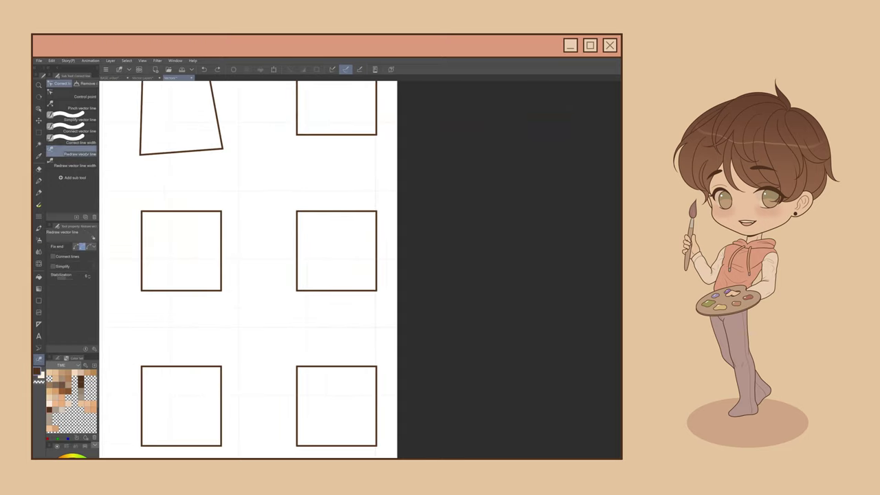
mouse_move(376, 211)
mouse_down()
mouse_move(296, 291)
mouse_move(376, 211)
mouse_up()
Step: Redraw the last column's third square as a triangle
drag(296, 366, 266, 245)
drag(267, 324, 347, 324)
drag(320, 275, 352, 325)
Step: Redraw the last column's bottom square as a heart, reshaping its lobes, sides and centre dip
mouse_move(276, 363)
mouse_down()
mouse_move(324, 348)
mouse_move(349, 266)
mouse_up()
drag(340, 306, 420, 303)
drag(423, 306, 382, 386)
drag(340, 310, 382, 388)
drag(333, 309, 380, 321)
Step: Erase the second row's third square and the first three squares of both lower rows with the Vector eraser
scroll(291, 338, down, 3)
drag(291, 338, 476, 354)
key(e)
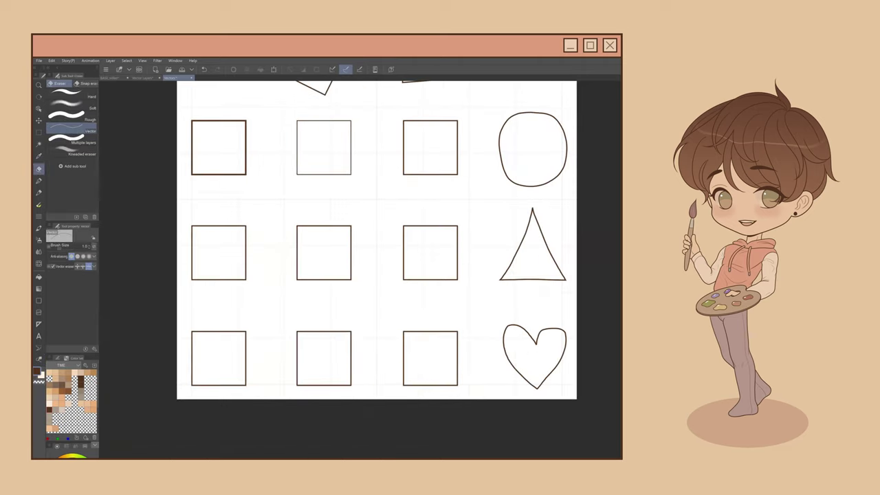
drag(218, 371, 219, 395)
drag(324, 371, 324, 395)
mouse_move(429, 403)
mouse_down()
mouse_move(389, 426)
mouse_move(381, 165)
mouse_up()
drag(310, 220, 372, 275)
drag(371, 334, 233, 334)
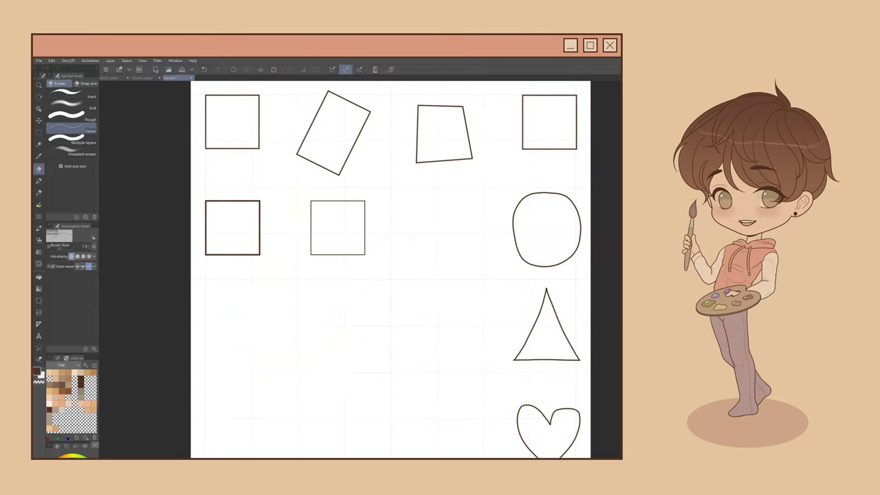
key(o)
mouse_move(359, 255)
mouse_down()
mouse_move(295, 275)
mouse_move(366, 342)
mouse_up()
scroll(344, 314, down, 1)
click(333, 134)
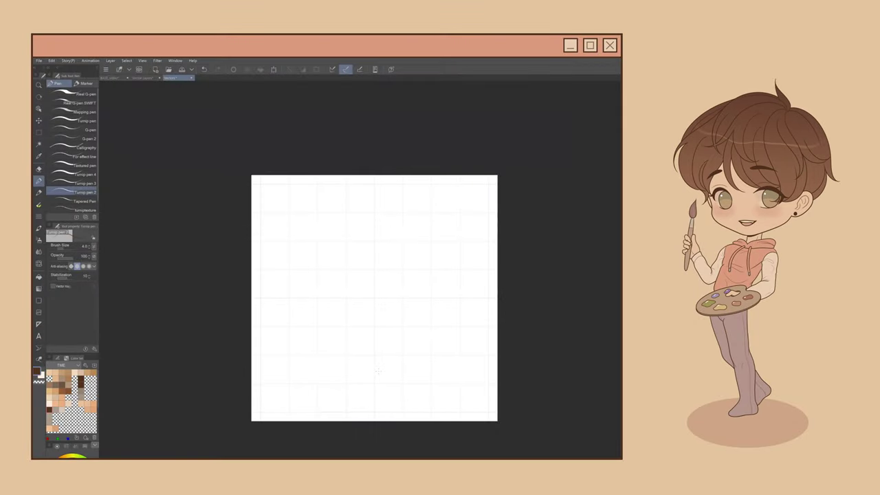
Step: Draw a slightly arched horizontal stroke with Turnip pen 2 at size 19.2 and duplicate it into a column of six
drag(293, 199, 324, 222)
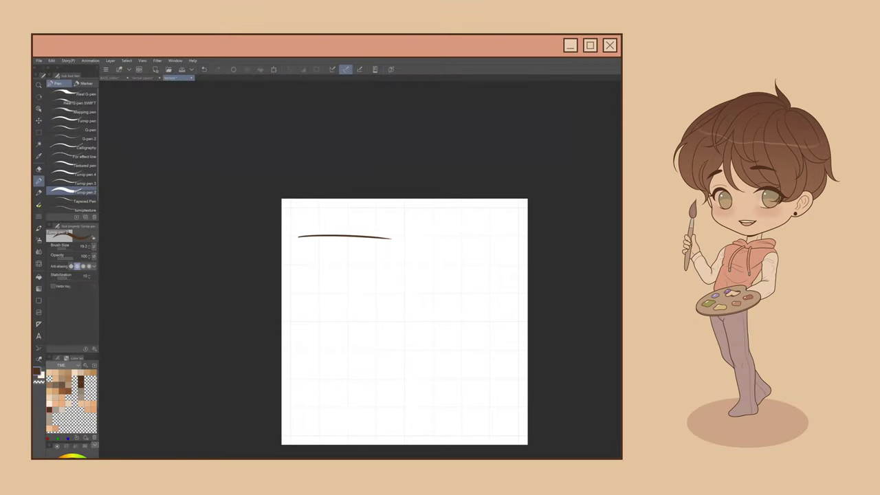
key(o)
drag(371, 229, 385, 289)
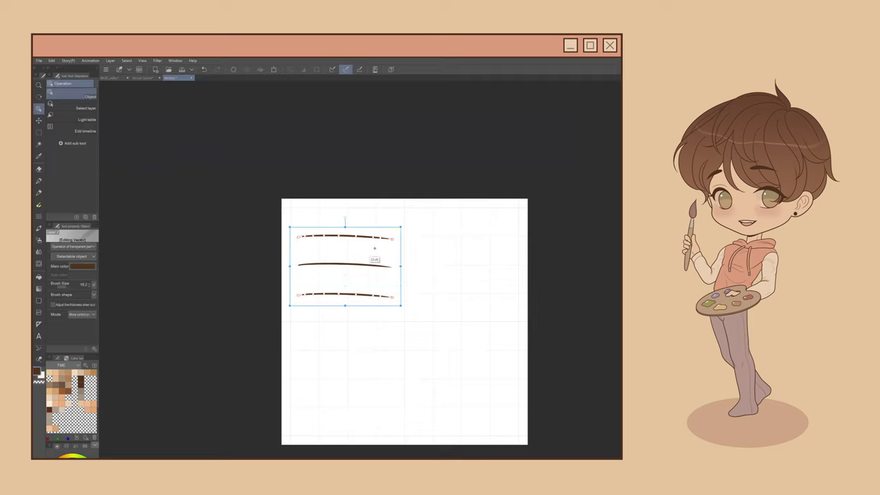
drag(384, 228, 385, 315)
Step: Recolour all six strokes from dark brown to a bright rust orange through their main colour
key(k)
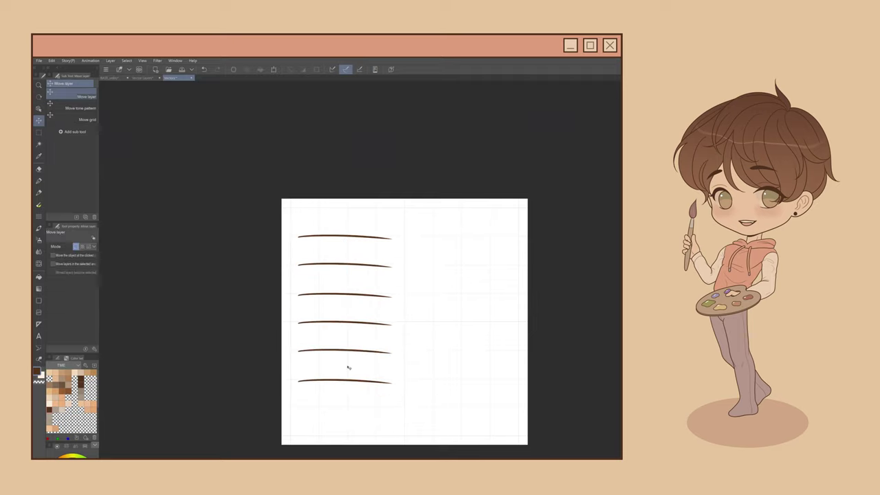
drag(296, 397, 341, 391)
scroll(388, 393, up, 3)
drag(278, 305, 313, 340)
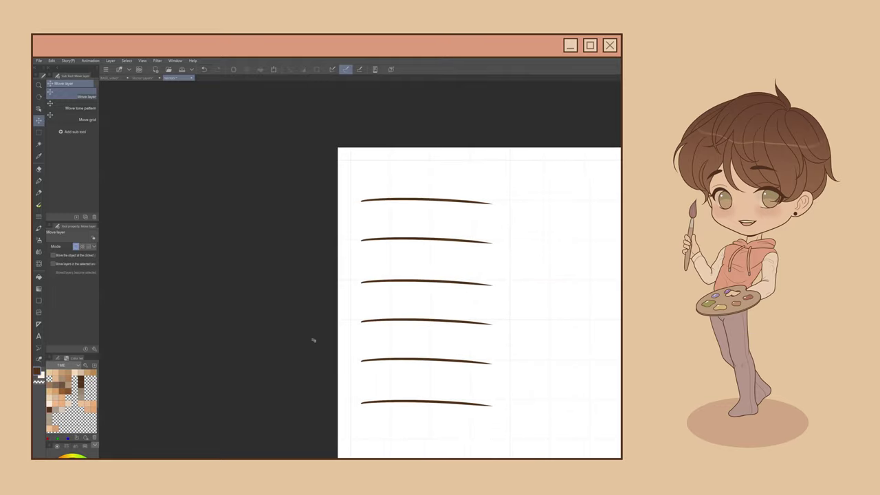
key(o)
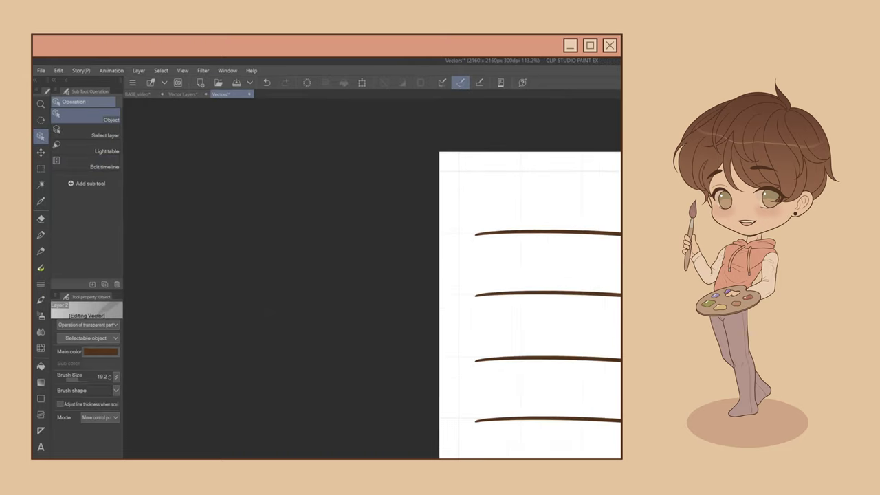
click(105, 368)
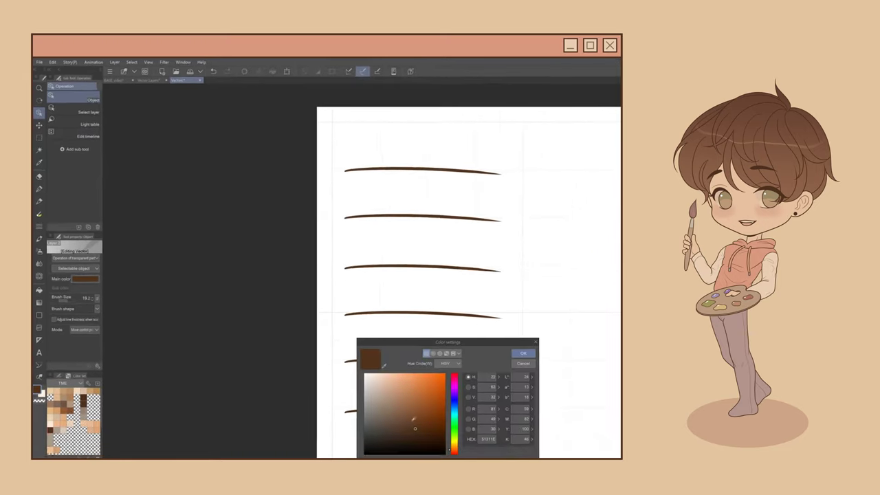
click(497, 337)
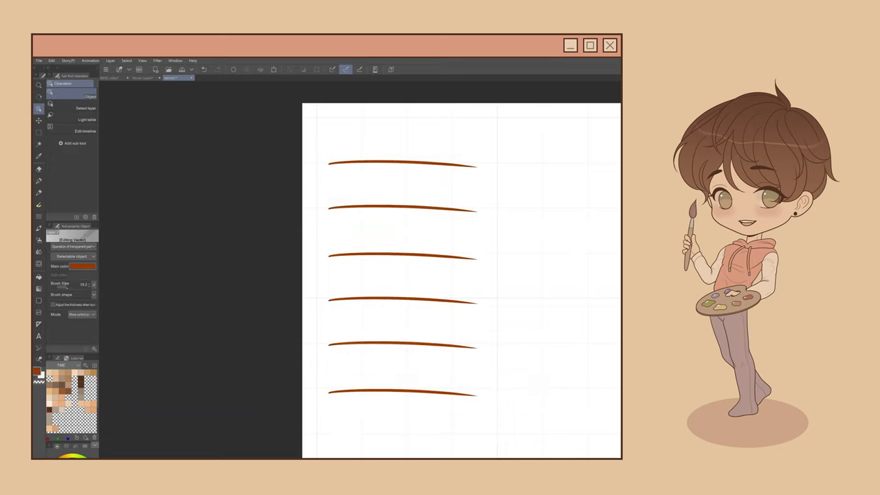
Step: Try a brush size adjustment and the Spray and Bumpy brush shapes on the strokes
drag(64, 287, 65, 286)
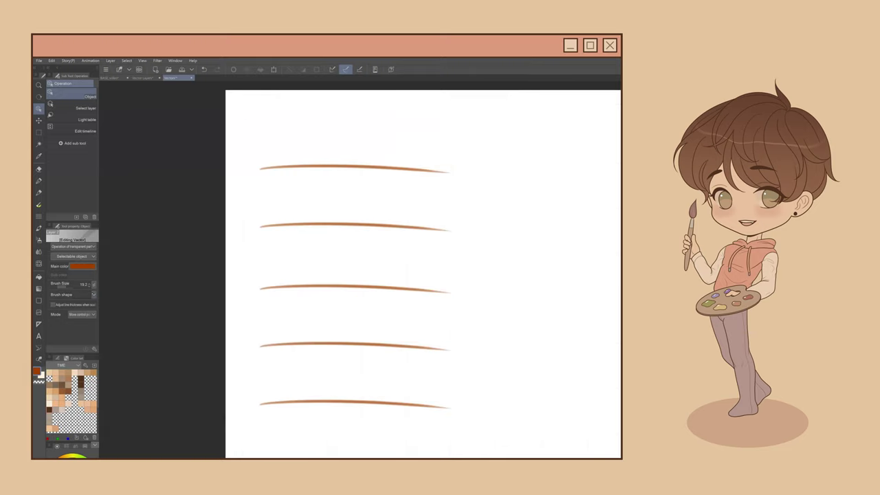
click(94, 294)
click(88, 337)
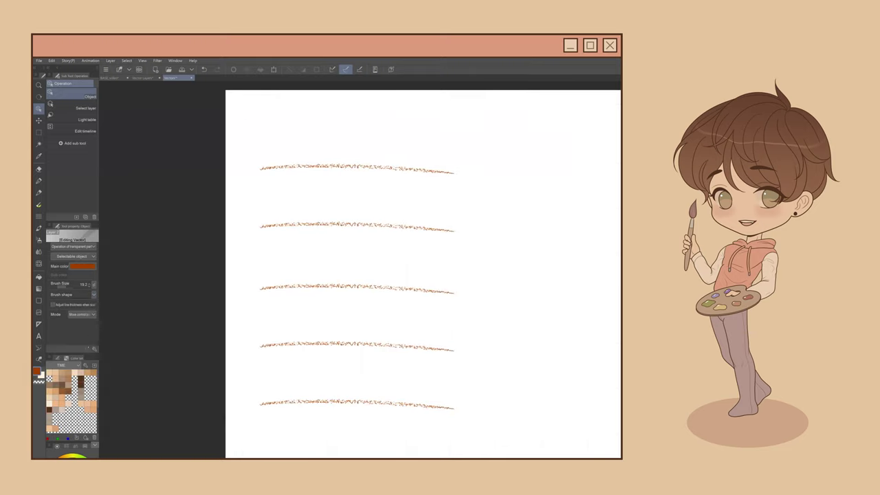
click(94, 294)
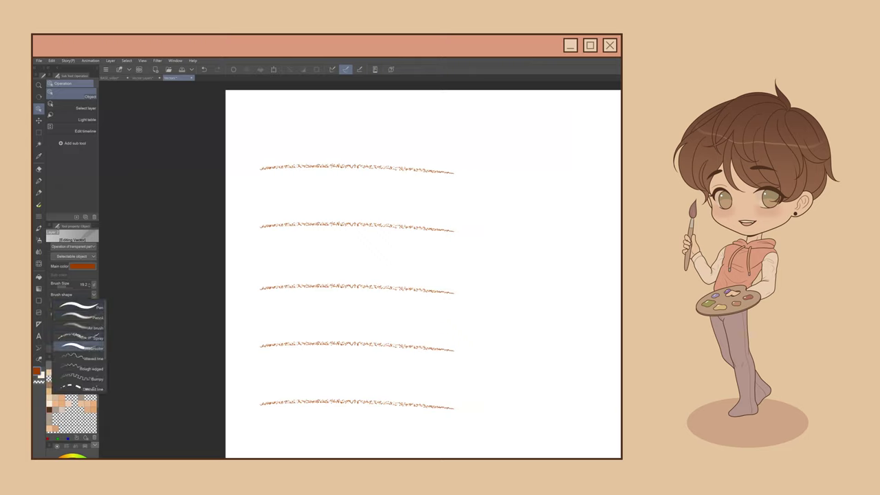
click(97, 375)
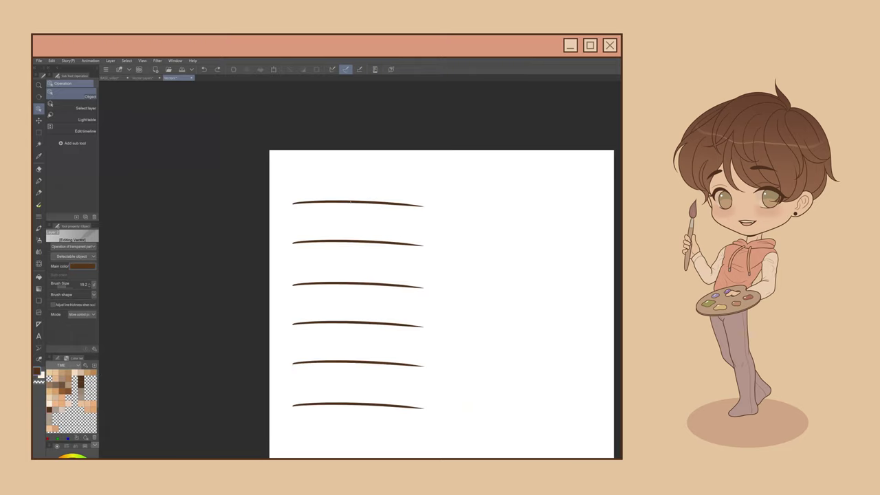
Step: Select each of the upper four strokes in turn to inspect their control points and transformation frames
click(350, 202)
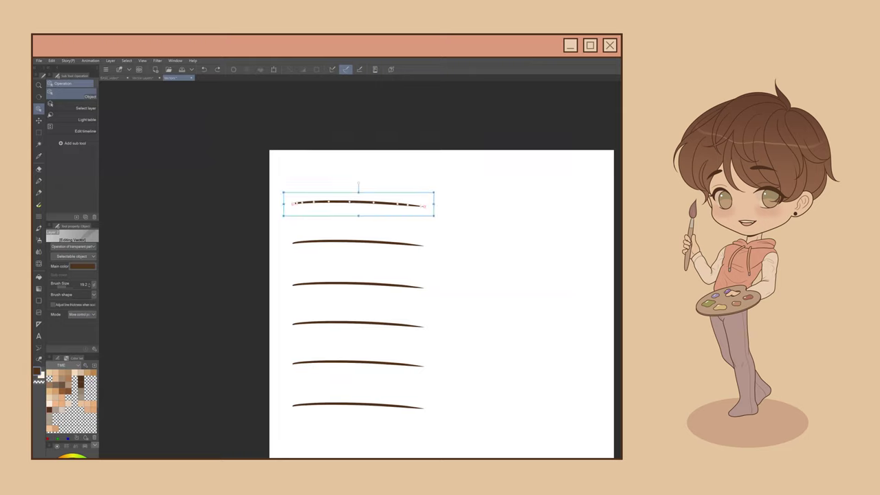
scroll(367, 197, up, 5)
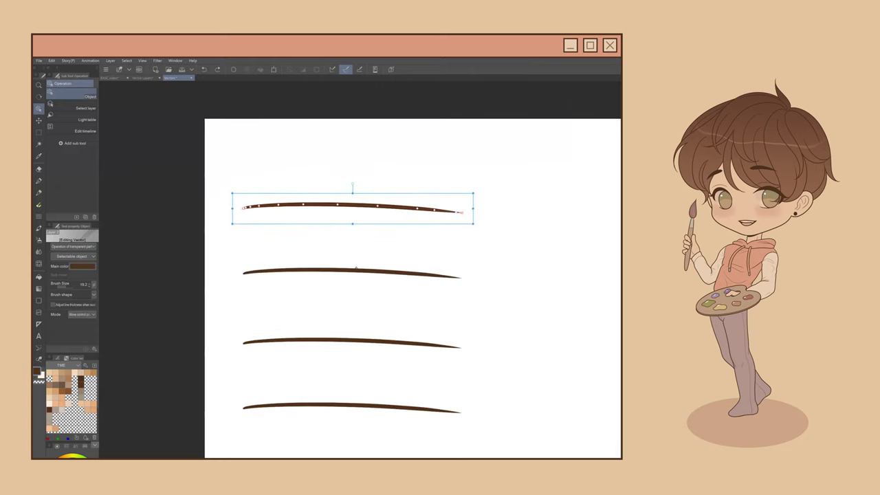
click(356, 269)
click(359, 341)
click(359, 404)
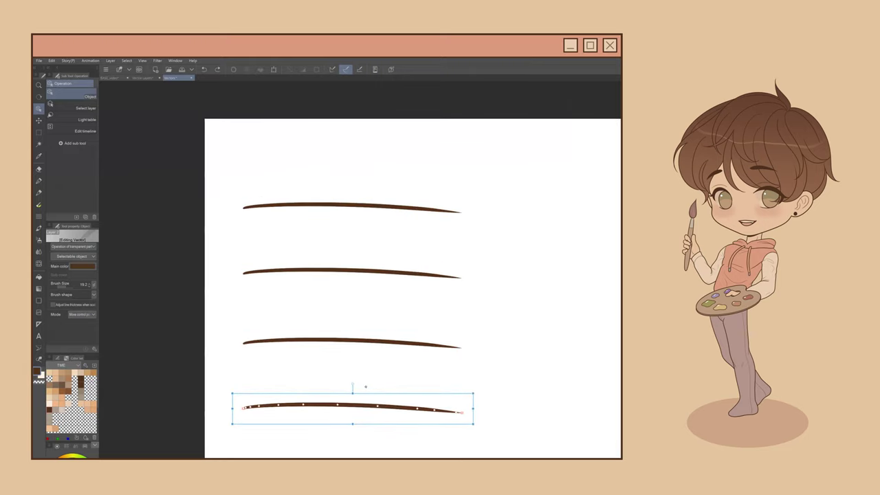
Step: Resize the topmost stroke with its transformation frame and move its control points to bend it into a wave
click(353, 207)
click(395, 259)
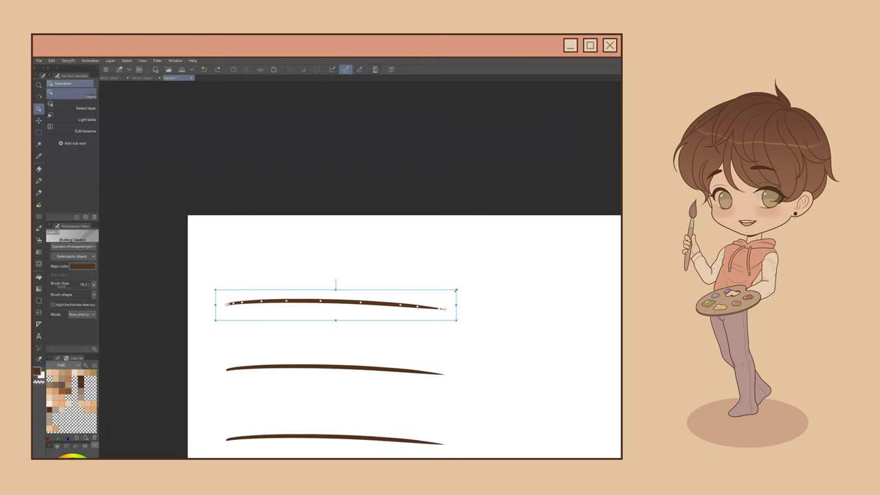
mouse_move(456, 290)
mouse_down()
mouse_move(497, 269)
mouse_move(451, 247)
mouse_move(415, 252)
mouse_move(499, 280)
mouse_move(461, 270)
mouse_move(440, 274)
mouse_up()
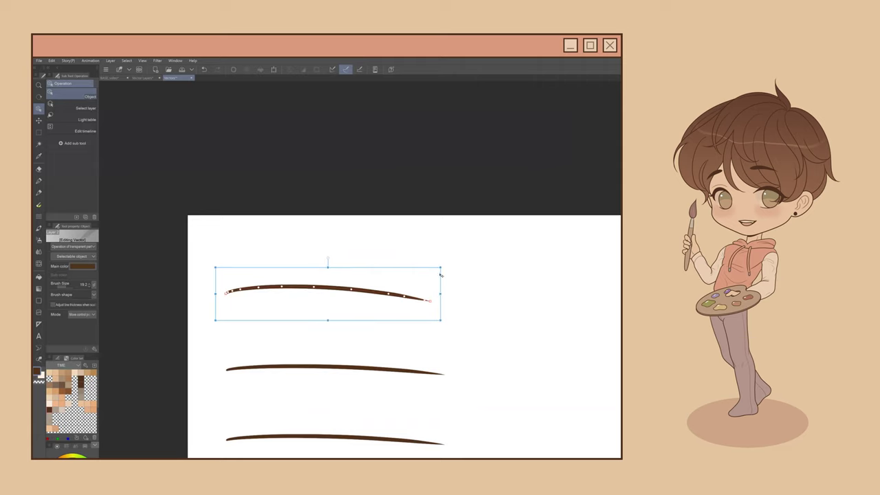
mouse_move(329, 258)
mouse_down()
mouse_move(338, 255)
mouse_move(327, 258)
mouse_up()
mouse_move(313, 290)
mouse_down()
mouse_move(314, 299)
mouse_move(351, 283)
mouse_move(388, 309)
mouse_move(405, 285)
mouse_up()
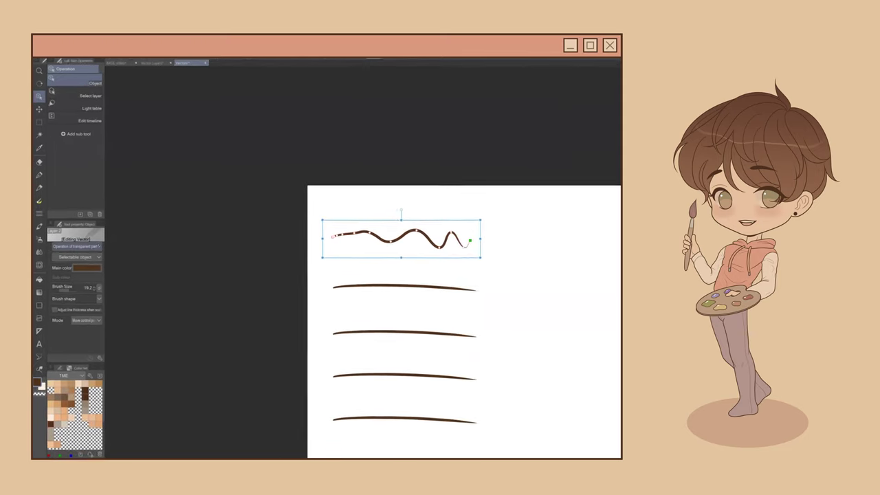
Step: Review the Object tool's options for operating on transparent parts, including selecting an area by dragging
click(101, 245)
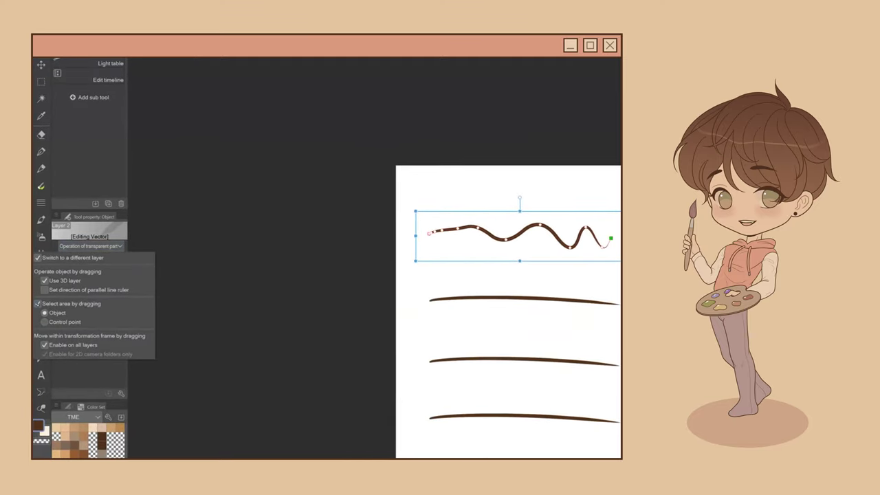
click(543, 297)
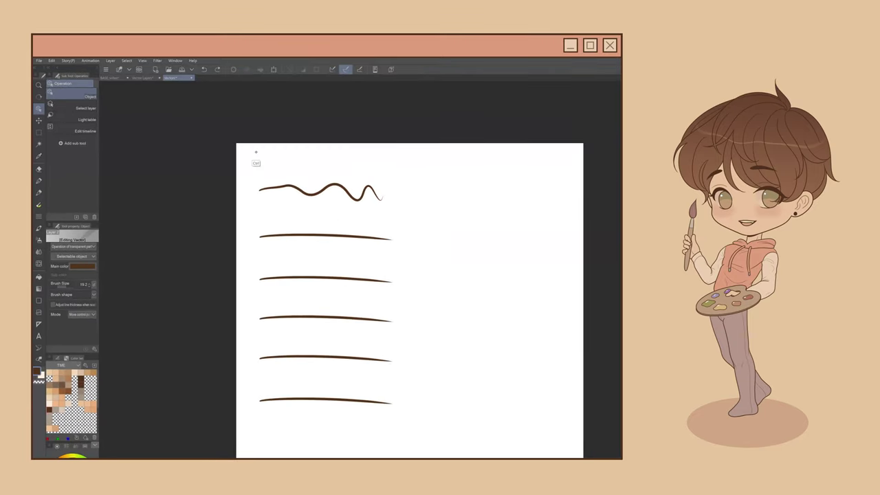
Step: Undo the topmost stroke's wave edits and try an area selection across the strokes
key(ctrl+z)
key(ctrl+z)
key(ctrl+z)
key(ctrl+z)
key(ctrl+z)
key(ctrl+z)
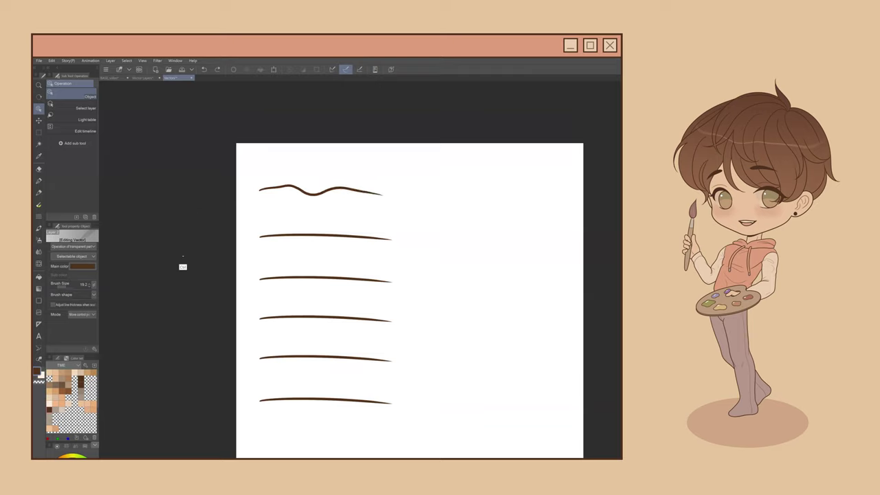
mouse_move(249, 154)
mouse_down()
mouse_move(430, 432)
mouse_move(398, 438)
mouse_move(445, 385)
mouse_up()
key(ctrl+z)
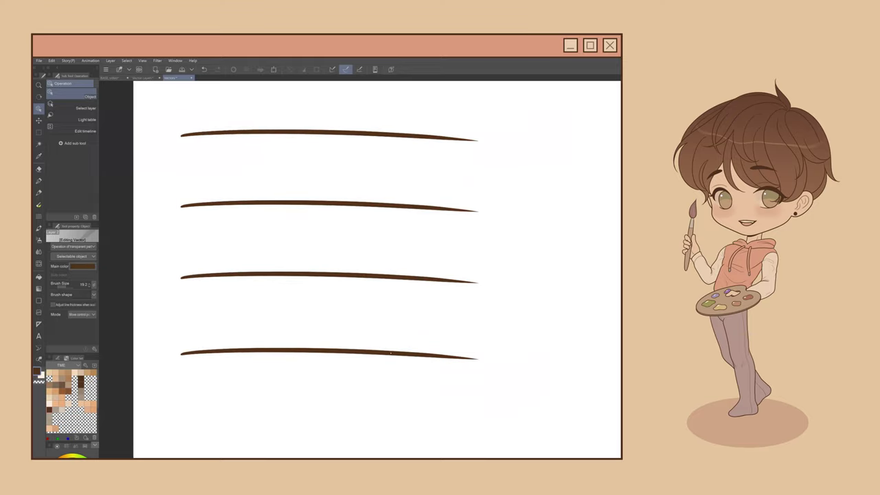
Step: Add a control point to the bottommost stroke, raise it into a peak and switch it to a corner
click(391, 353)
right_click(391, 352)
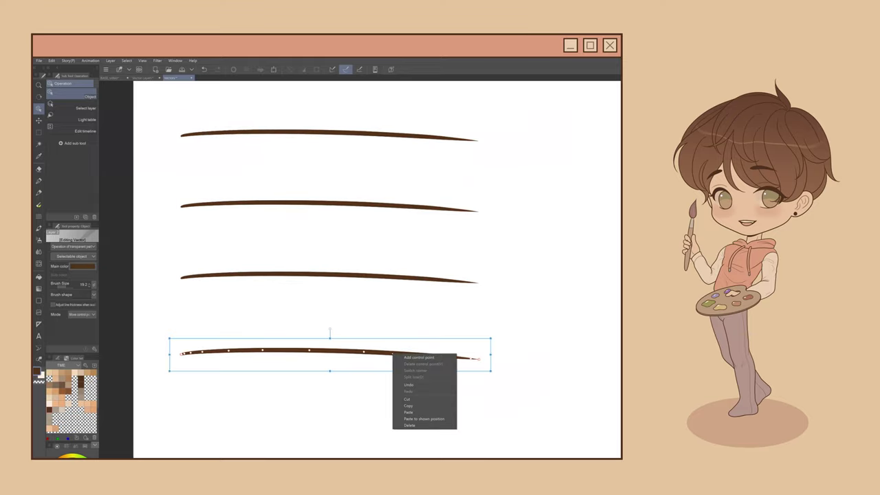
click(431, 358)
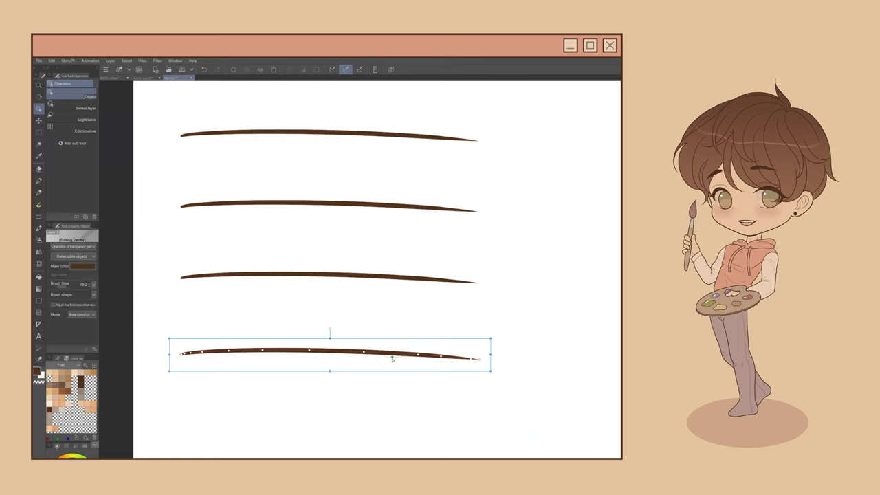
mouse_move(392, 358)
mouse_down()
mouse_move(390, 380)
mouse_move(391, 315)
mouse_up()
right_click(390, 314)
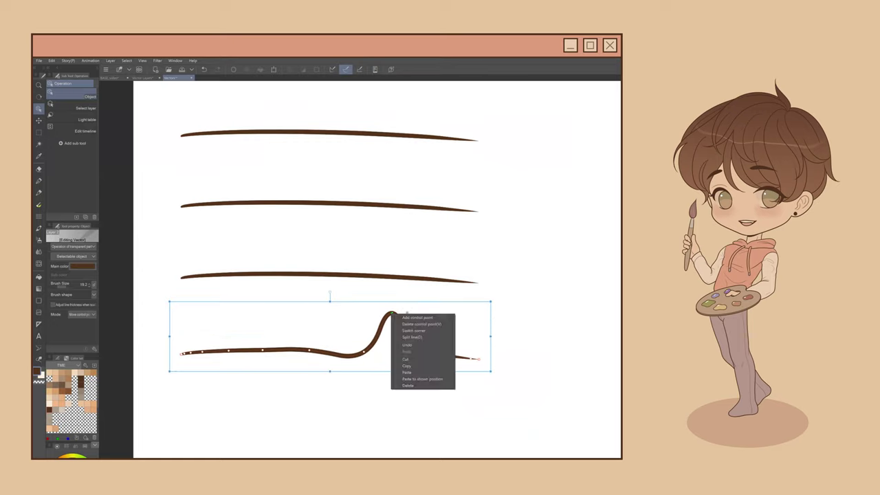
click(438, 328)
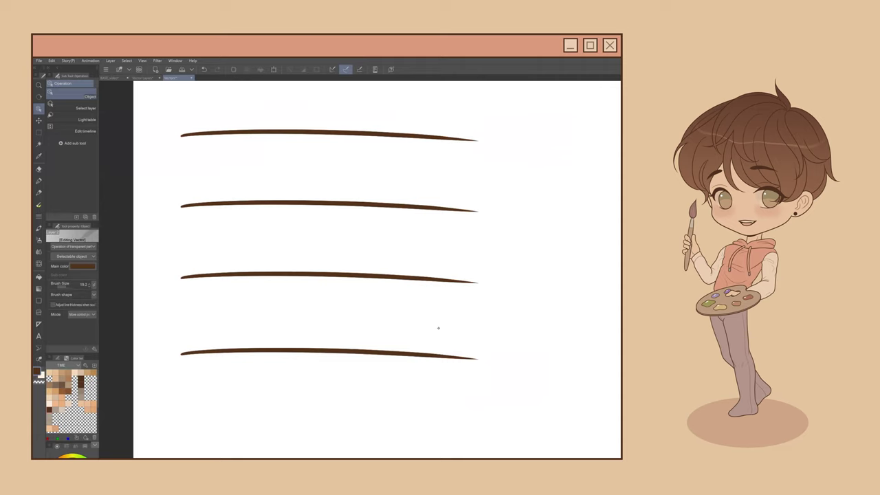
Step: Bend the bottommost stroke into a wave by lowering one middle control point and raising the next one
click(375, 352)
right_click(309, 351)
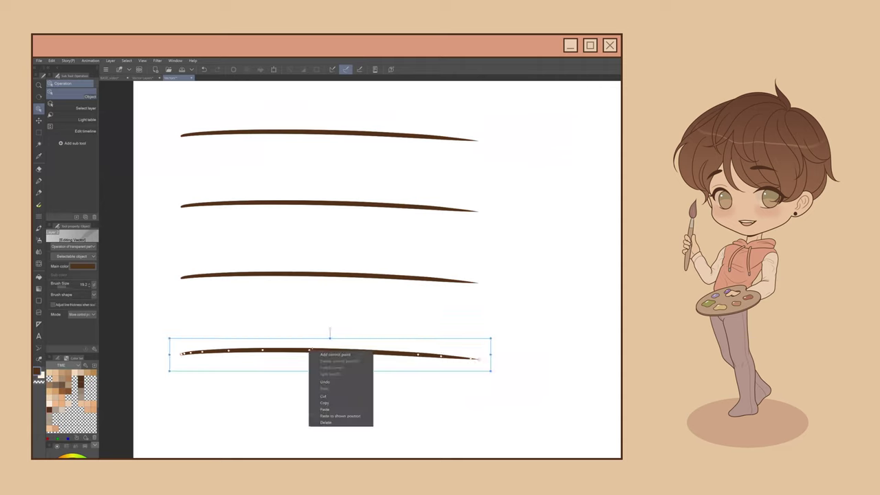
click(311, 354)
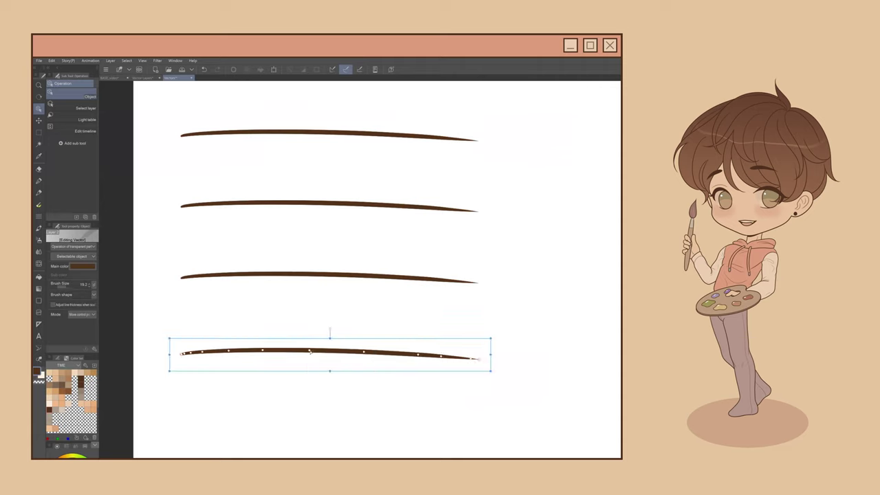
drag(307, 364, 305, 373)
drag(372, 350, 371, 335)
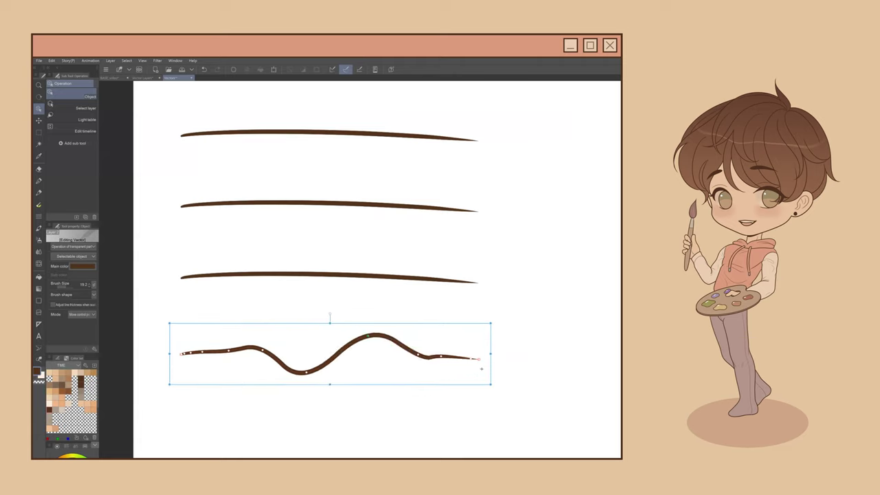
drag(414, 380, 414, 377)
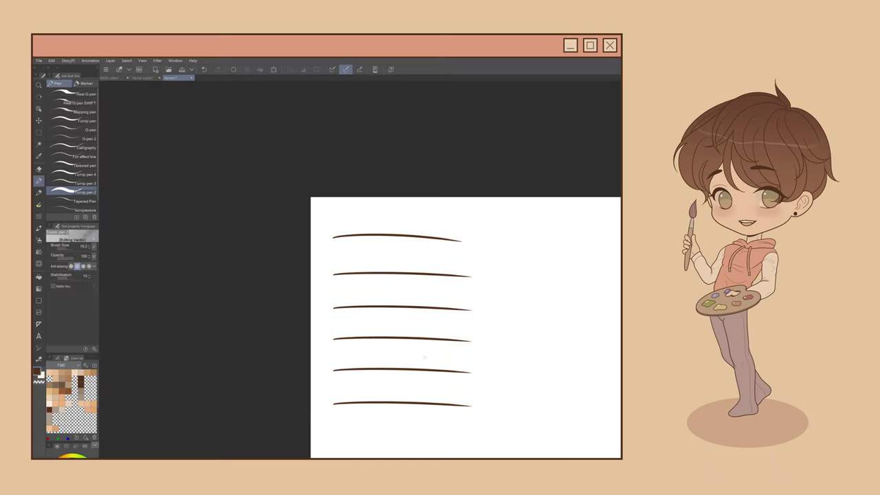
Step: Look through the Correct line sub tools, from Control point to Redraw vector line width, and return to Control point
key(o)
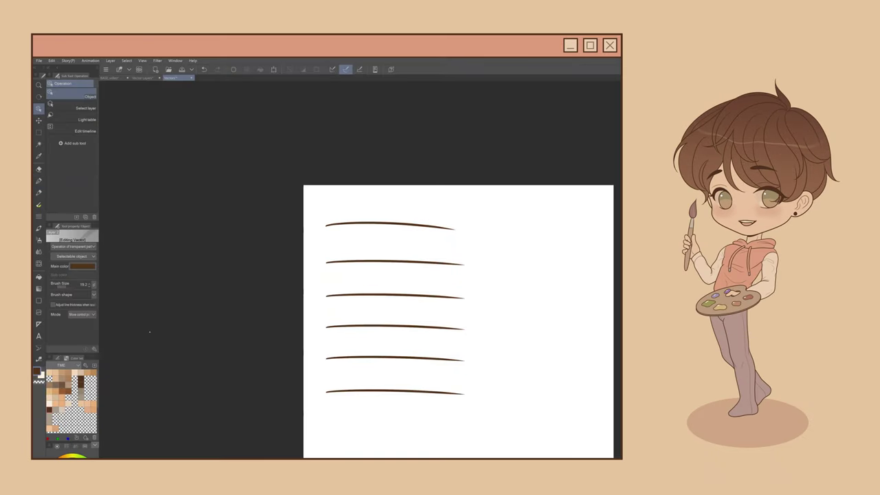
key(y)
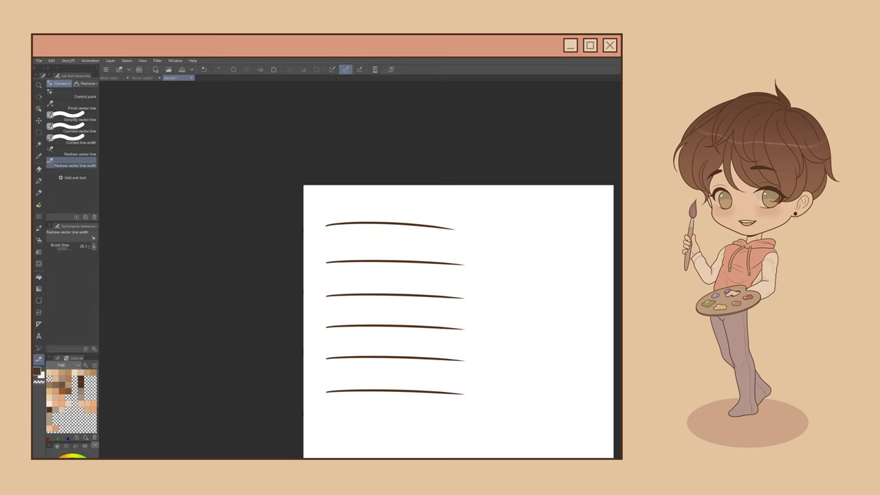
click(84, 97)
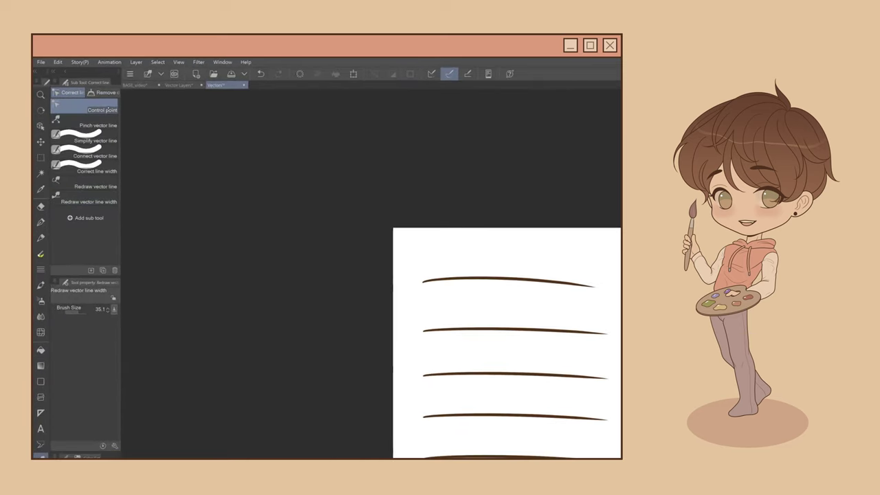
click(103, 125)
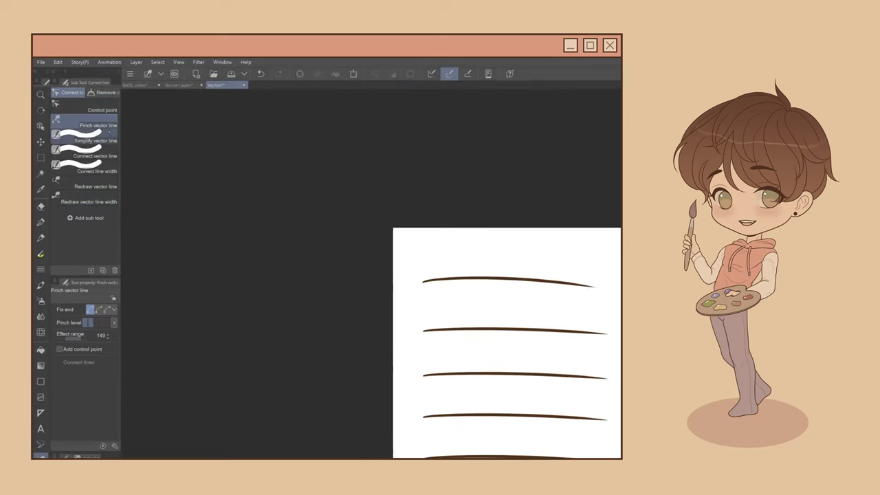
click(104, 143)
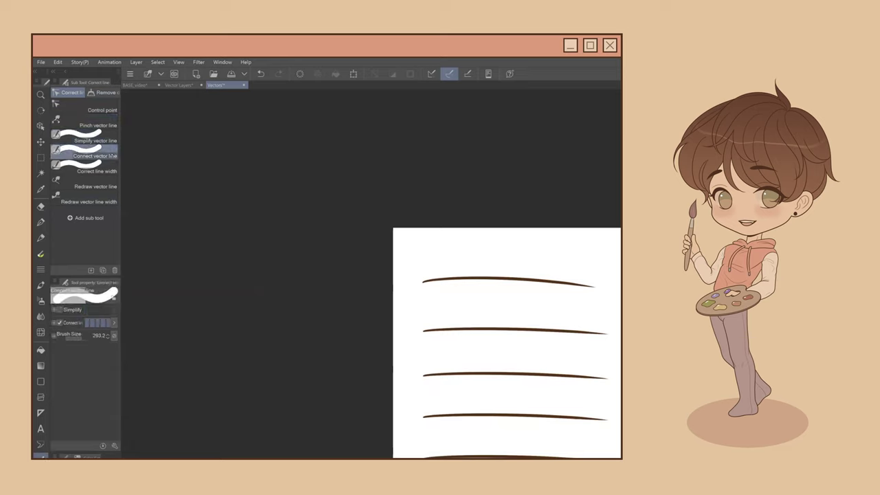
click(113, 169)
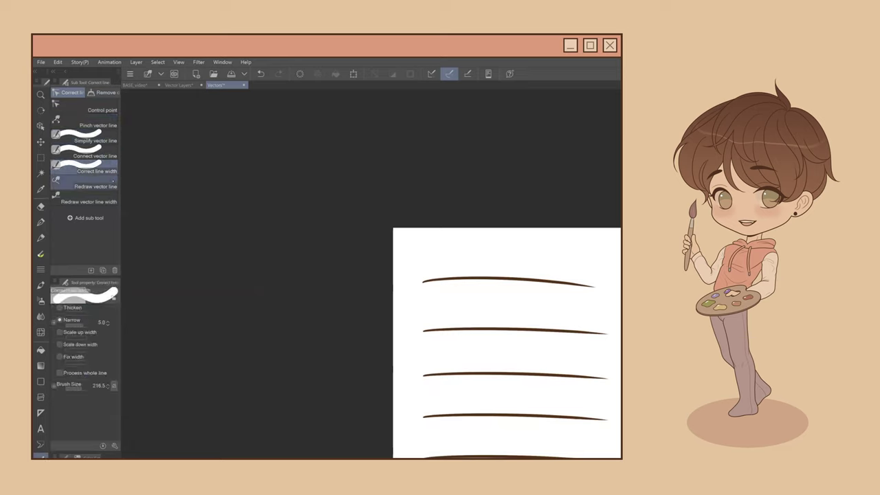
click(96, 202)
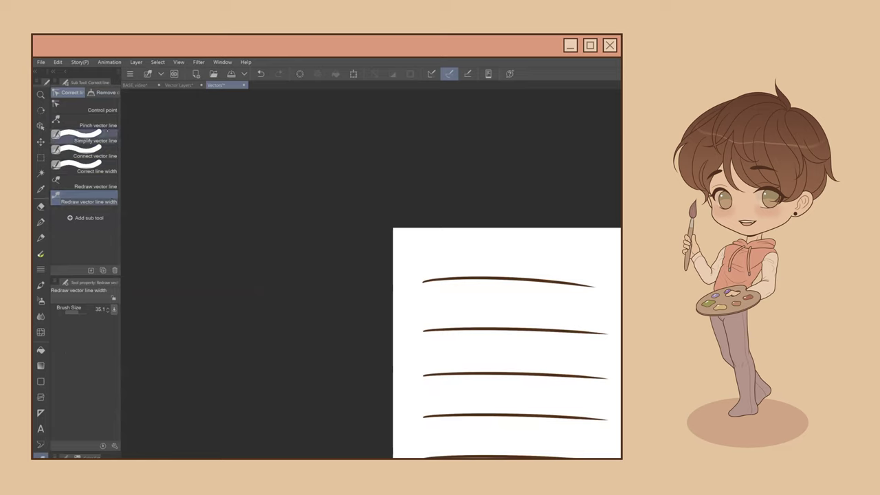
click(105, 107)
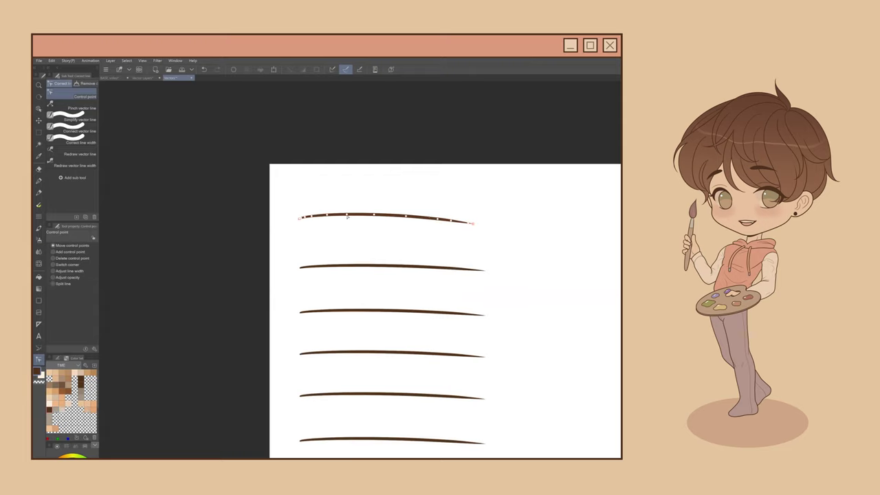
Step: Move the topmost stroke's control points to form a wave and add extra control points along it
drag(347, 216, 404, 242)
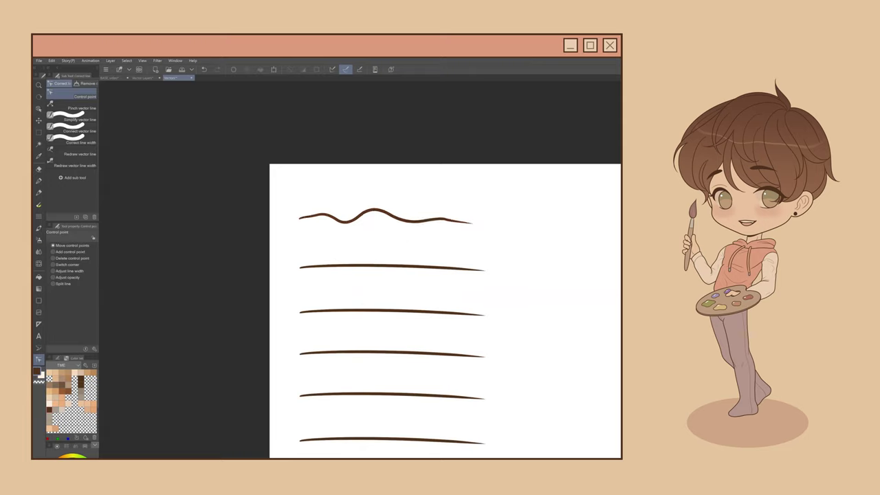
drag(367, 214, 395, 227)
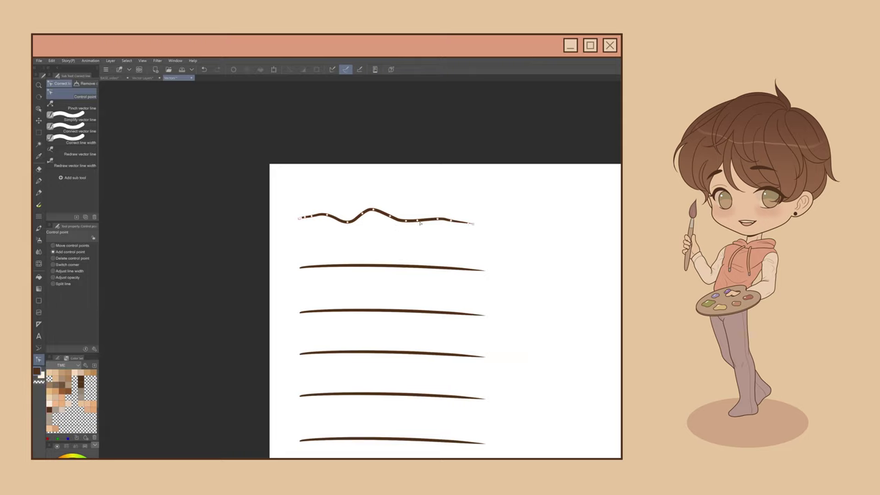
click(420, 221)
click(362, 214)
Step: Delete control points around the topmost stroke's crest and turn a lowered point into a sharp corner
click(372, 209)
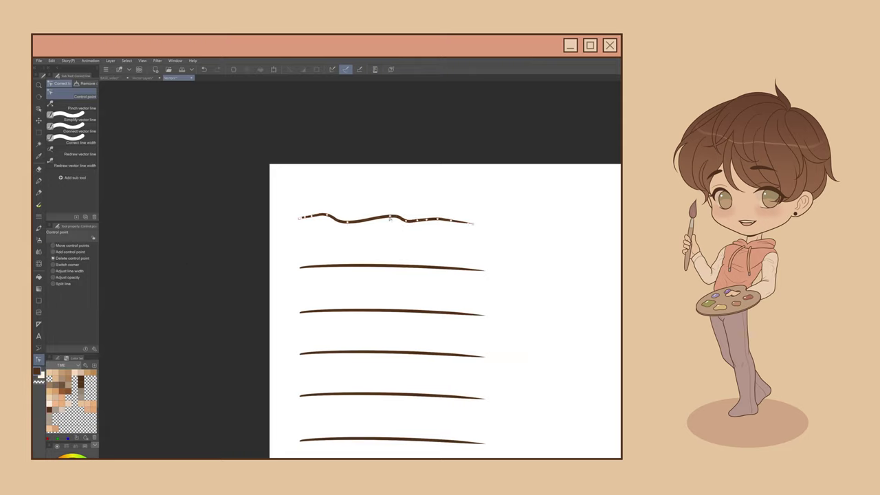
click(390, 216)
click(405, 221)
drag(413, 221, 390, 237)
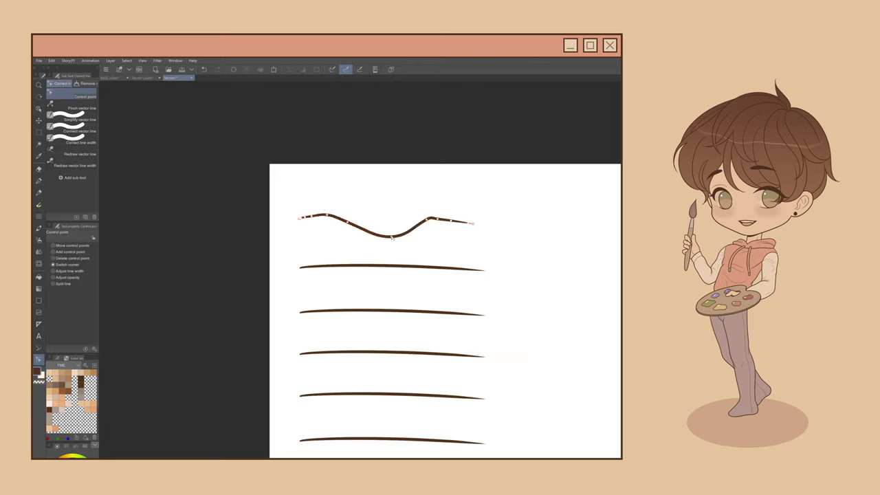
click(391, 237)
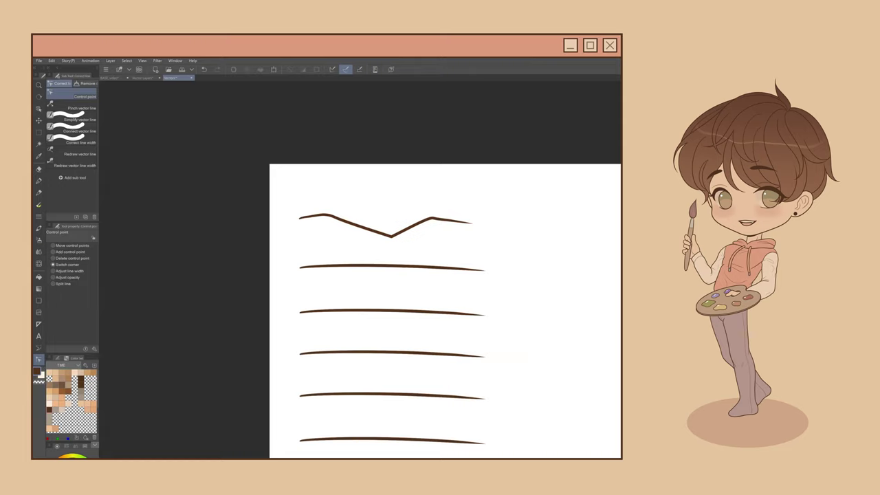
Step: Undo the point deletions and corner change on the topmost stroke, and split the line at its crest
key(ctrl+z)
key(ctrl+z)
key(ctrl+z)
key(ctrl+z)
key(ctrl+z)
key(ctrl+z)
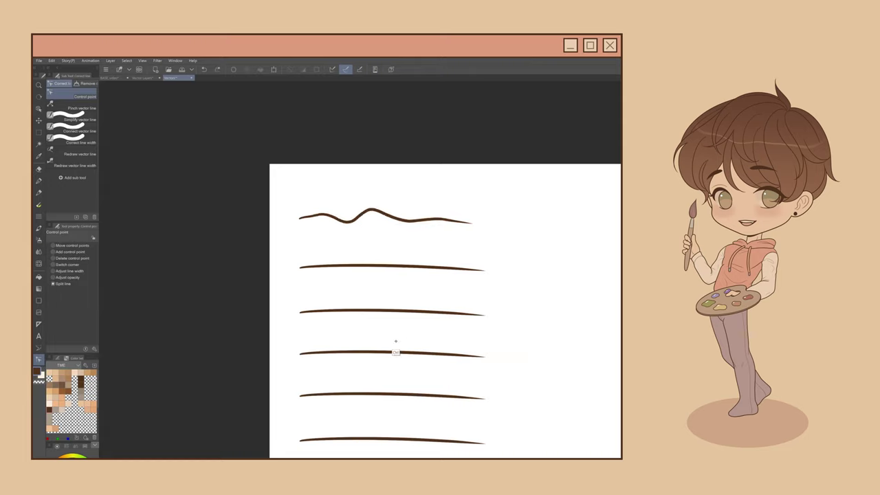
click(373, 210)
Step: Pull the second stroke into a deep wave with Pinch vector line, keeping the effect range at 149
click(89, 105)
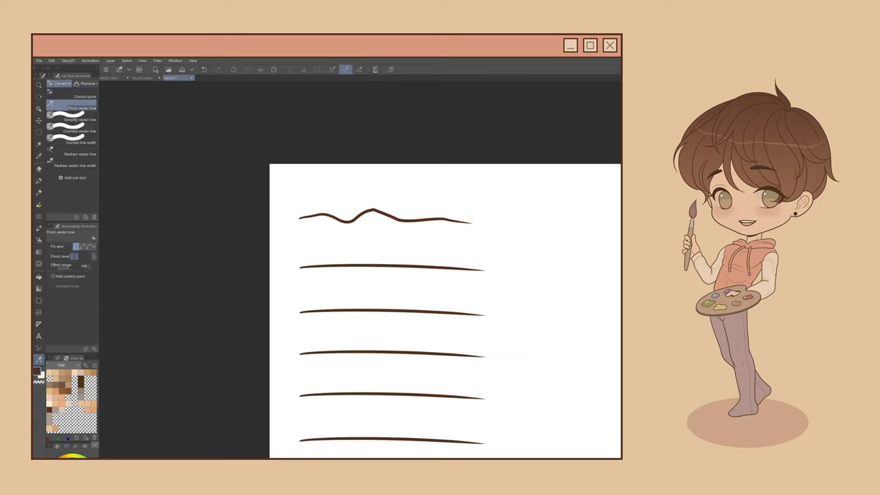
drag(434, 313, 411, 286)
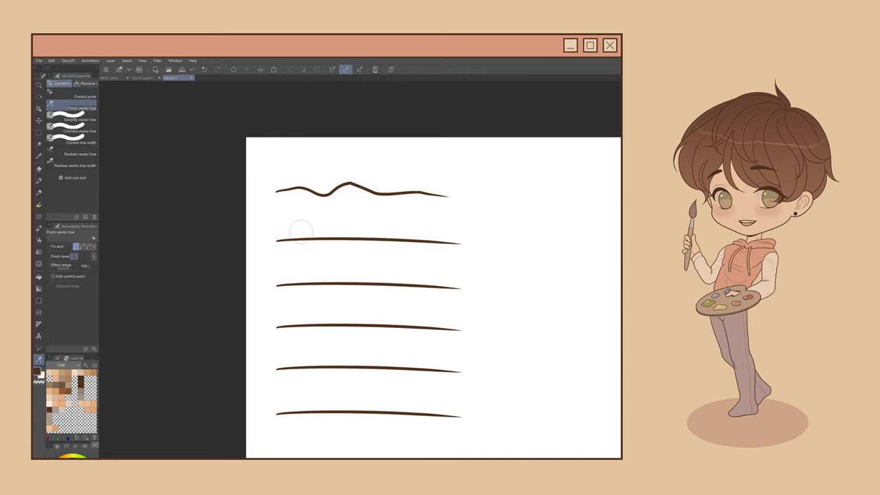
drag(307, 239, 341, 221)
mouse_move(393, 241)
mouse_down()
mouse_move(408, 264)
mouse_move(416, 231)
mouse_move(450, 235)
mouse_up()
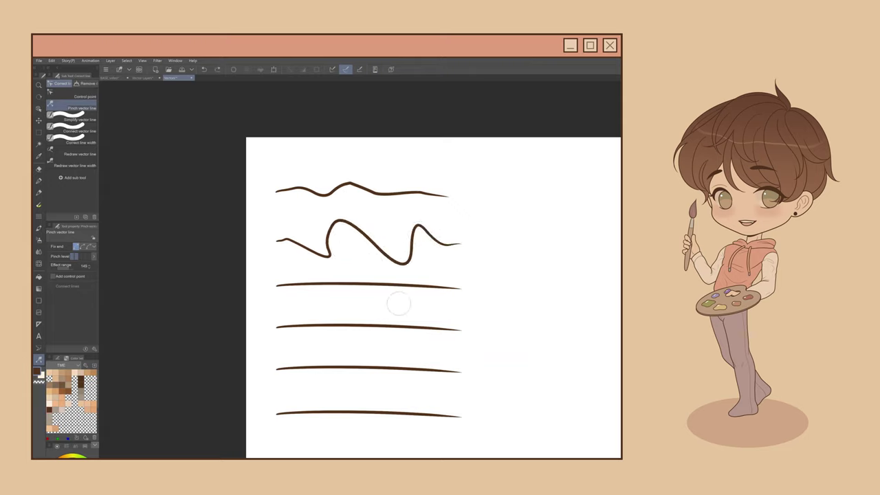
Step: Simplify the second stroke along its whole length with Simplify vector line and choose the Connect vector line sub tool
click(92, 117)
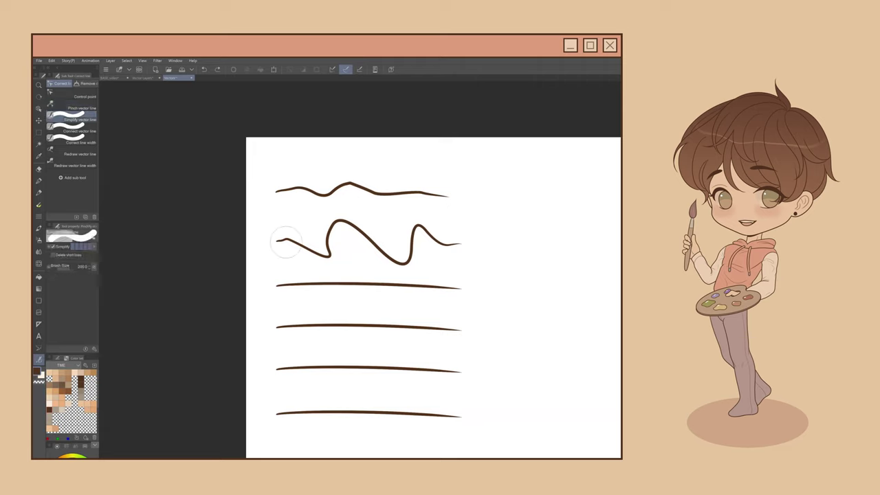
mouse_move(276, 241)
mouse_down()
mouse_move(323, 253)
mouse_move(339, 225)
mouse_move(364, 243)
mouse_move(404, 249)
mouse_move(409, 227)
mouse_move(444, 240)
mouse_up()
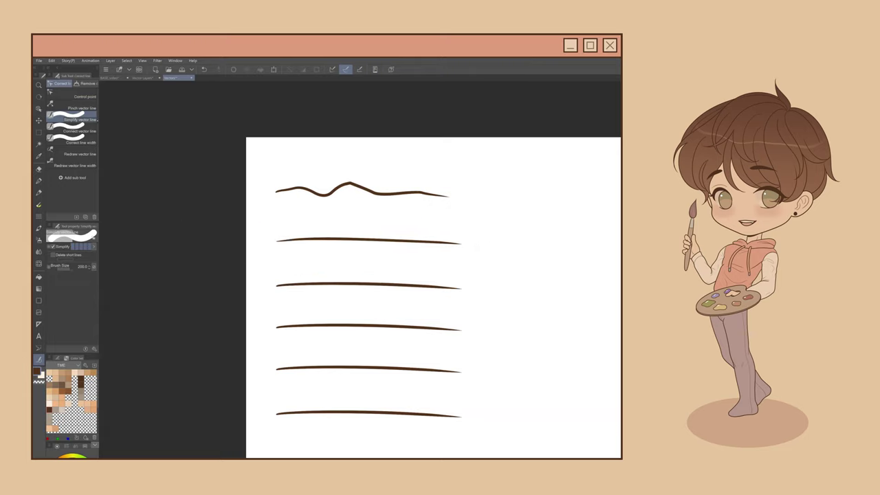
click(89, 127)
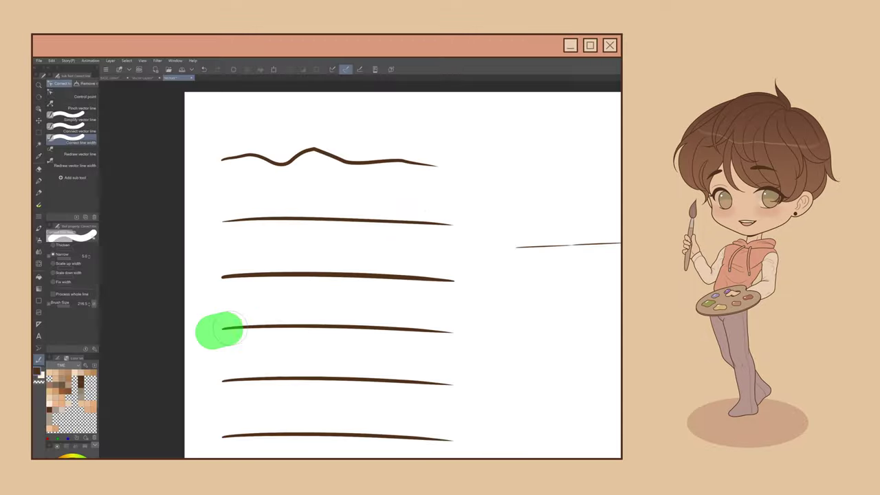
Step: Narrow the whole fourth stroke and the left half of the third stroke with Correct line width set to Narrow 5.0
drag(218, 328, 495, 330)
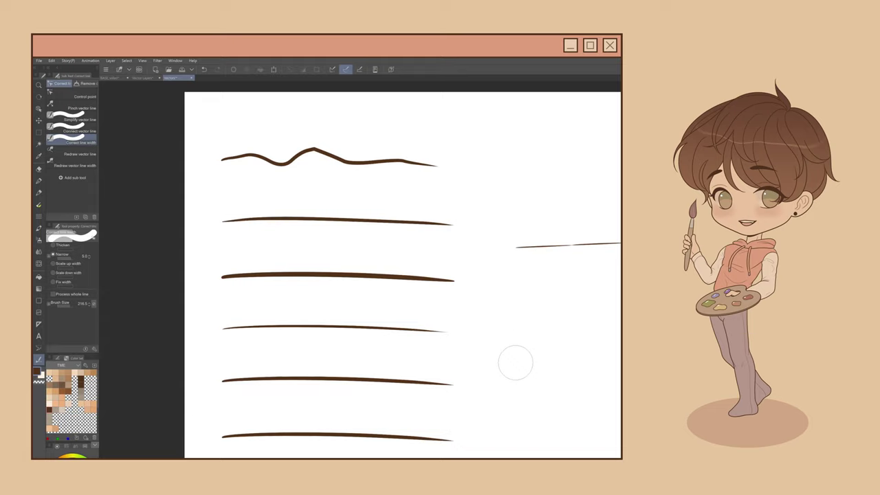
drag(467, 343, 460, 300)
drag(206, 235, 330, 232)
drag(199, 232, 326, 232)
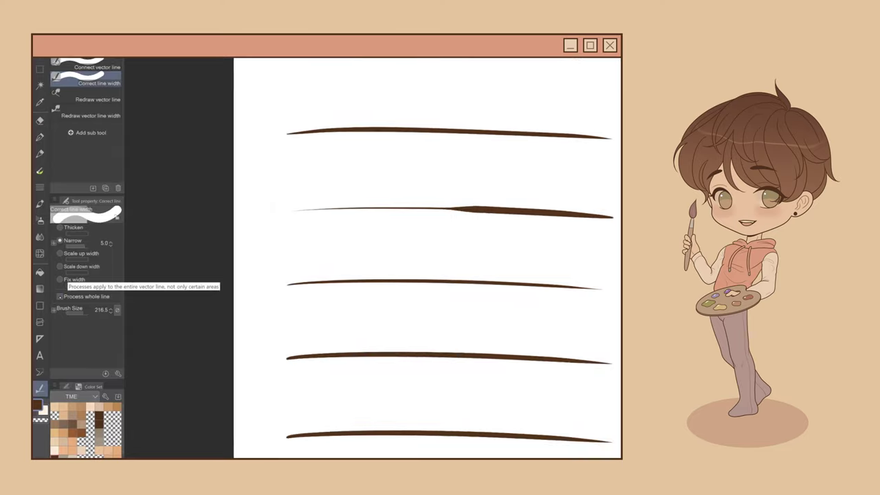
Step: Narrow and re-thicken the third stroke as a whole using Correct line width with Process whole line enabled
click(292, 209)
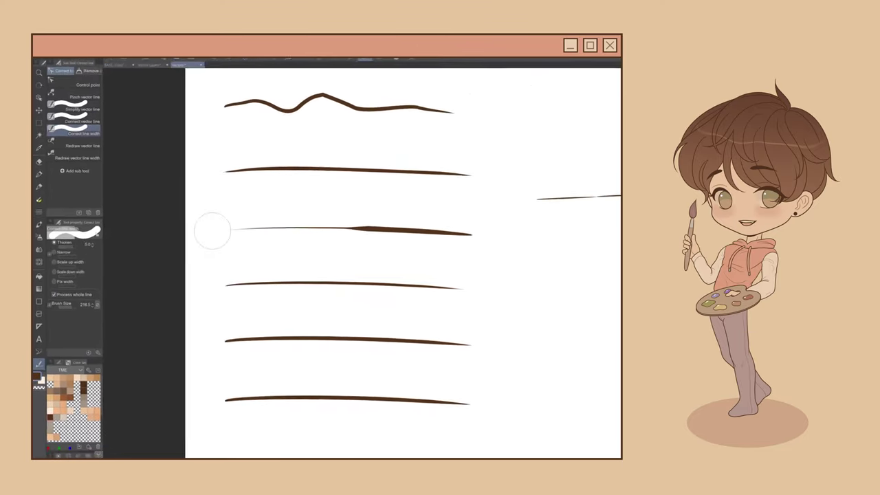
click(245, 227)
click(241, 227)
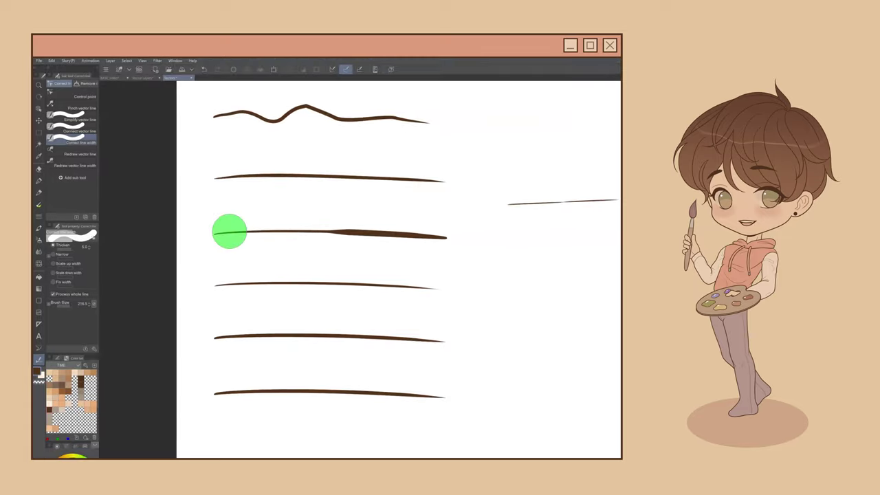
Step: Reshape the fifth stroke into a gentle S-shaped wave with the Redraw vector line sub tool
click(76, 145)
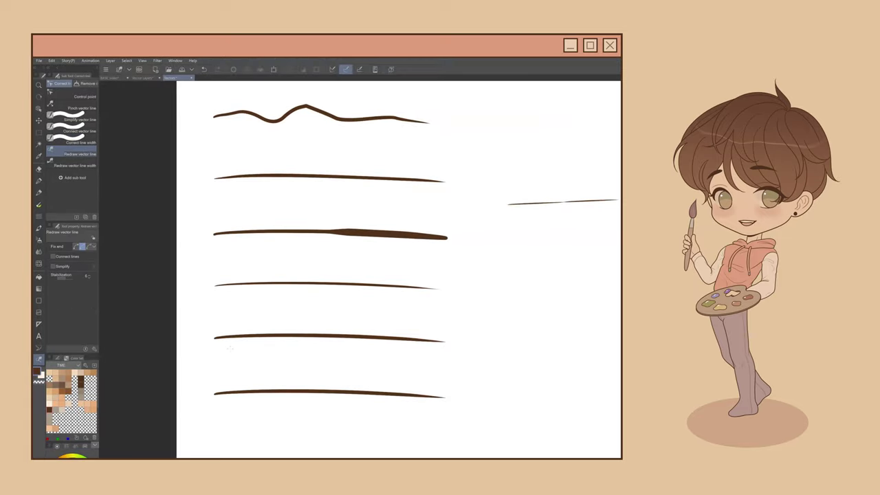
mouse_move(214, 338)
mouse_down()
mouse_move(260, 322)
mouse_move(345, 346)
mouse_move(412, 347)
mouse_move(443, 337)
mouse_up()
drag(384, 348, 452, 317)
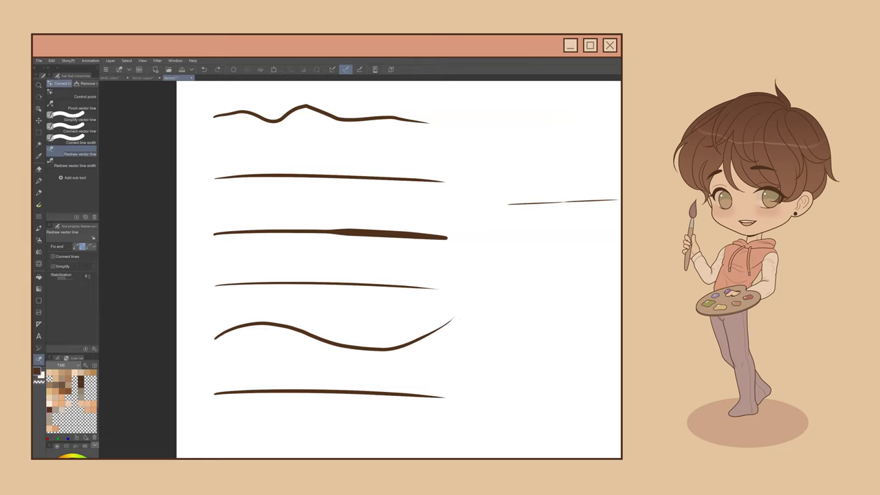
Step: Try redrawing the fifth stroke as a deeper wave with a raised end, and undo that redraw
mouse_move(214, 337)
mouse_down()
mouse_move(293, 349)
mouse_move(348, 348)
mouse_move(406, 305)
mouse_move(453, 316)
mouse_up()
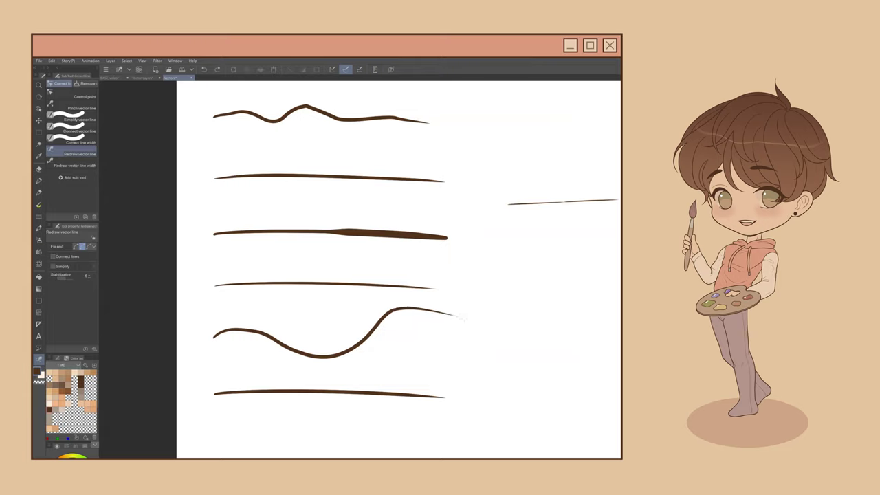
drag(399, 307, 452, 315)
key(ctrl+z)
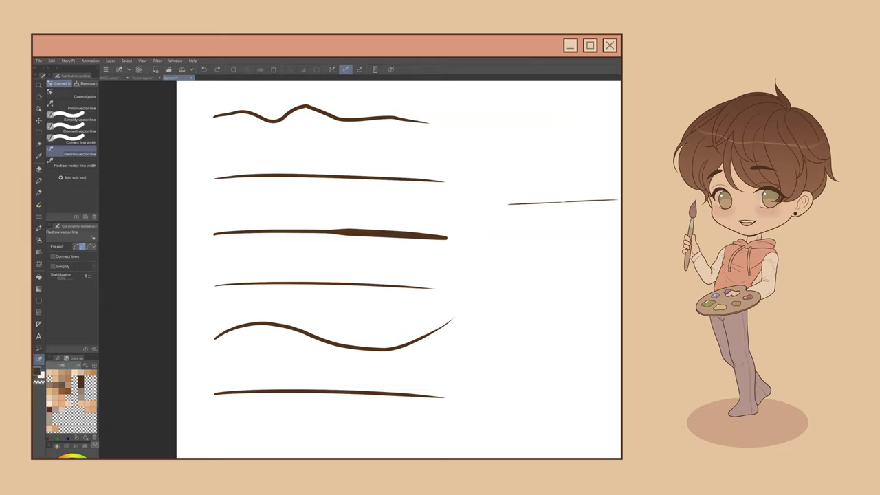
Step: Trace over the bottom stroke with Redraw vector line width to give it varying thickness along its length
click(89, 161)
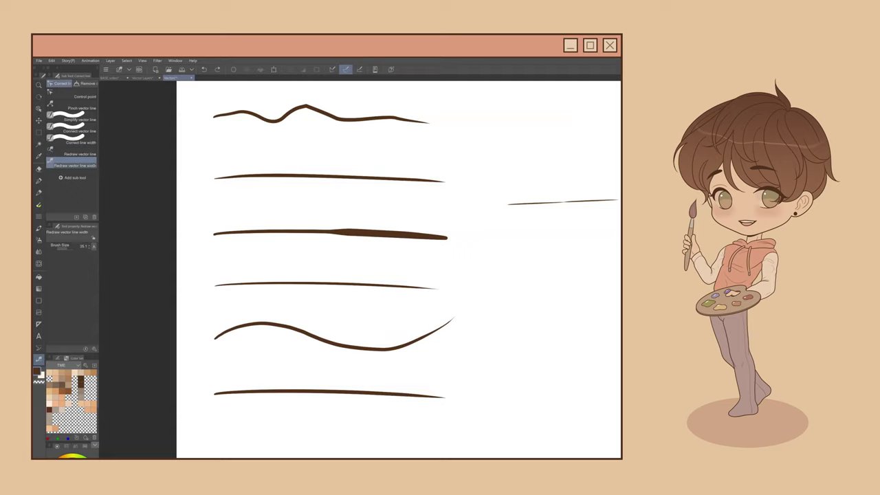
drag(241, 326, 223, 275)
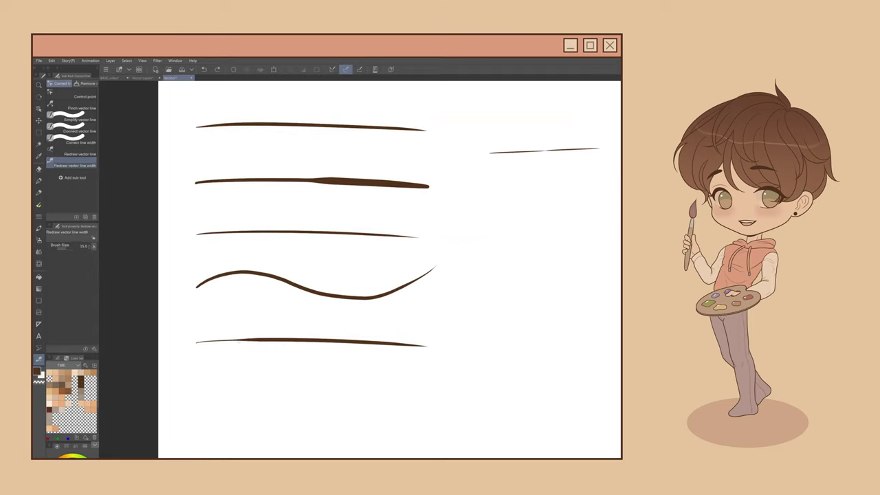
drag(234, 338, 417, 343)
drag(195, 341, 427, 345)
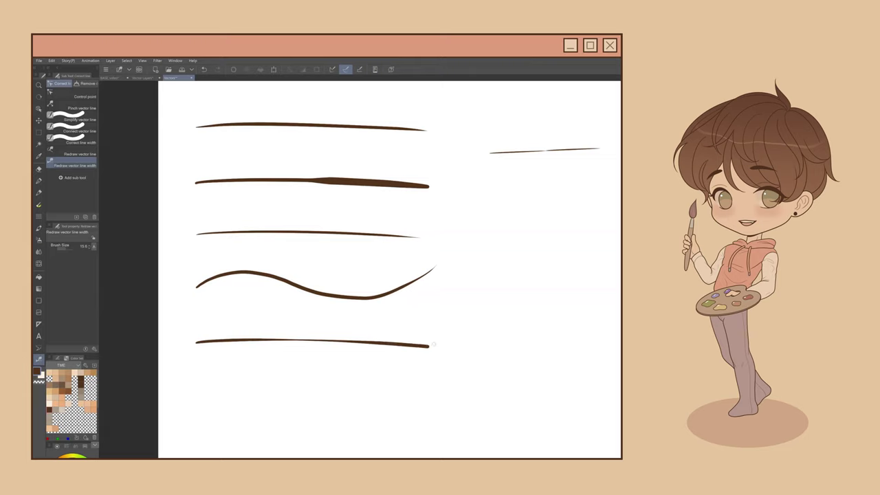
drag(197, 341, 429, 346)
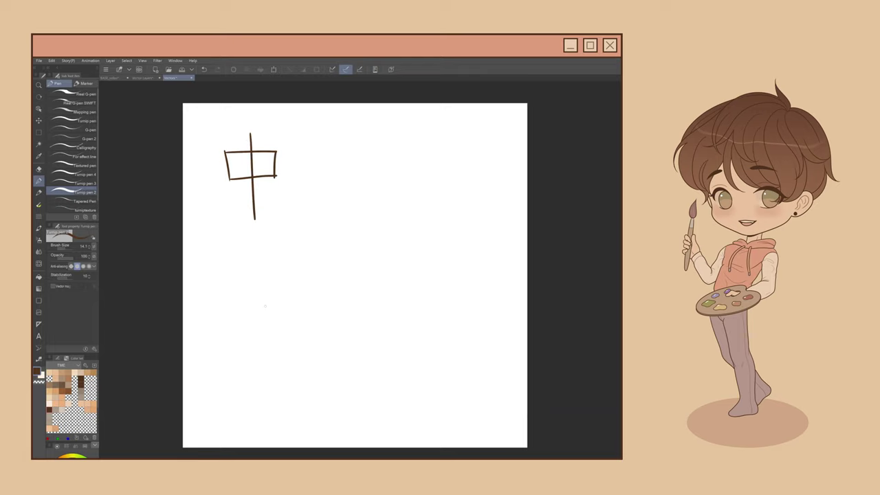
Step: Select the box-and-vertical-line figure with the Object tool and duplicate it to make a row of three
drag(324, 371, 318, 396)
key(o)
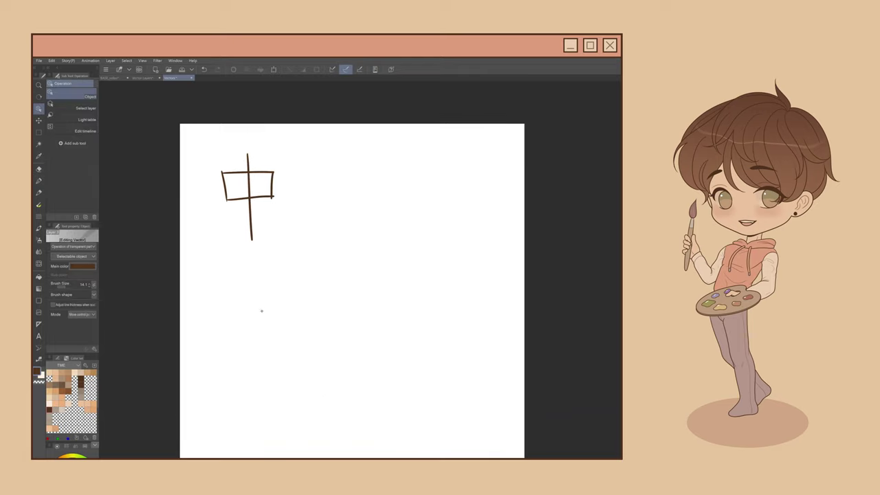
drag(201, 138, 297, 270)
drag(286, 226, 491, 231)
drag(472, 282, 449, 304)
Step: Erase the protruding line ends on the first figure with the Vector eraser set to remove only touched areas
key(e)
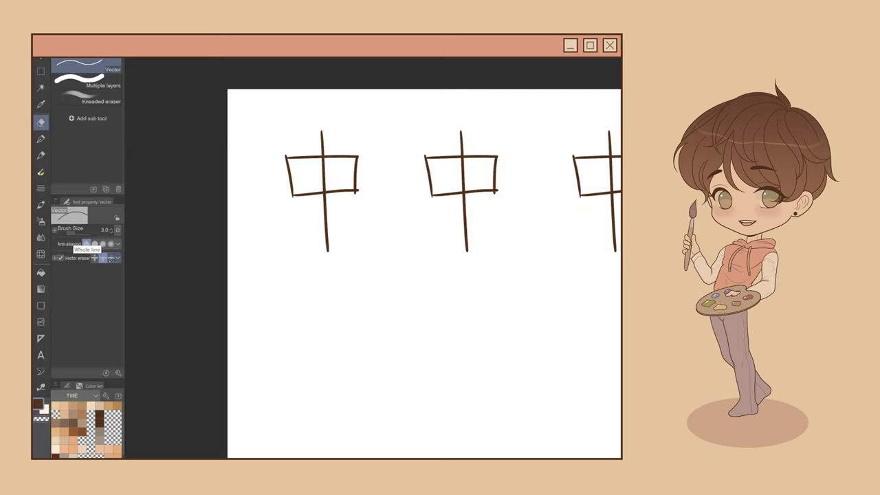
click(109, 259)
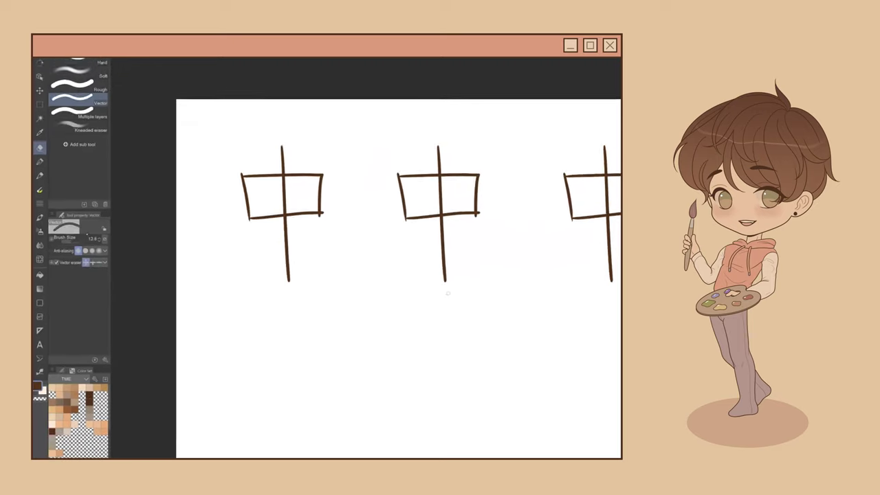
click(244, 172)
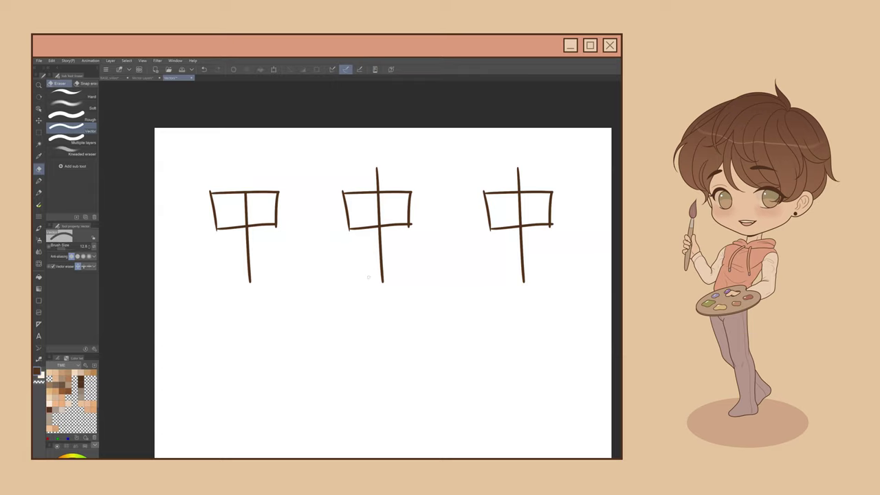
Step: Erase the middle figure segment by segment with the Vector eraser set to remove lines up to their intersections
drag(370, 296, 282, 311)
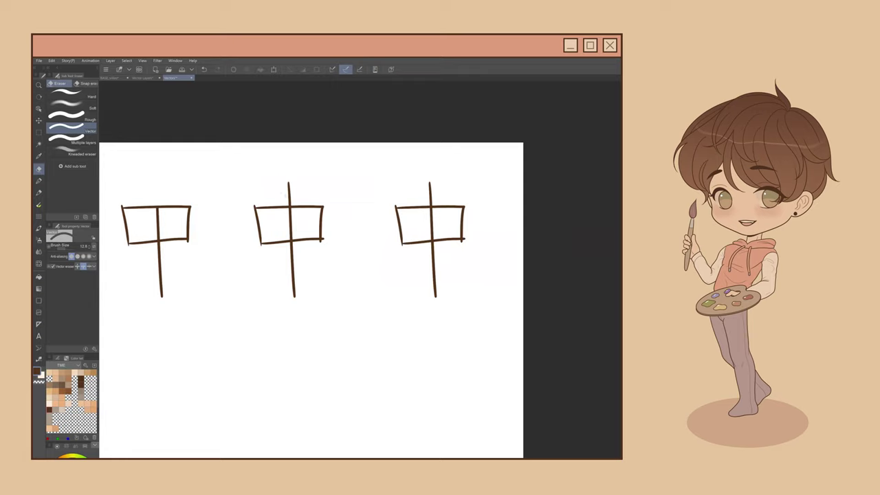
click(288, 195)
click(290, 230)
click(294, 273)
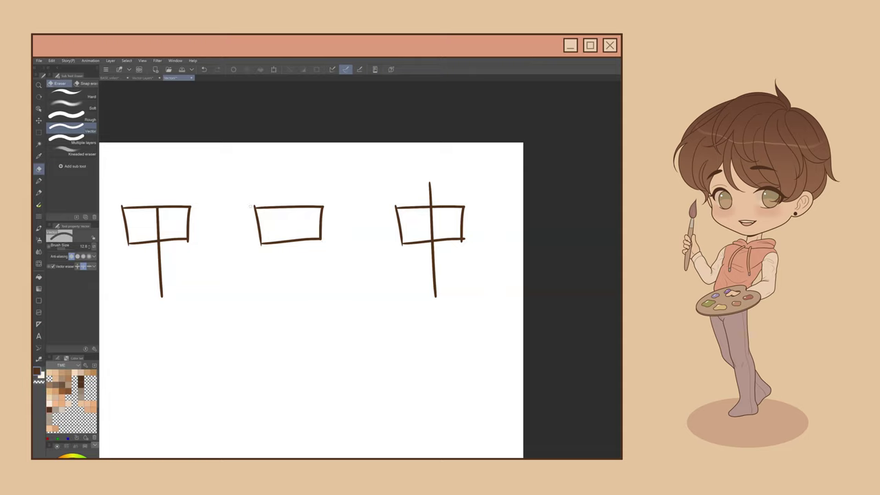
click(258, 218)
key(ctrl+z)
mouse_move(413, 351)
mouse_down()
mouse_move(335, 340)
mouse_move(310, 317)
mouse_up()
click(186, 222)
click(219, 204)
Step: Erase the third figure's lines with the Vector eraser set to Whole line
click(89, 266)
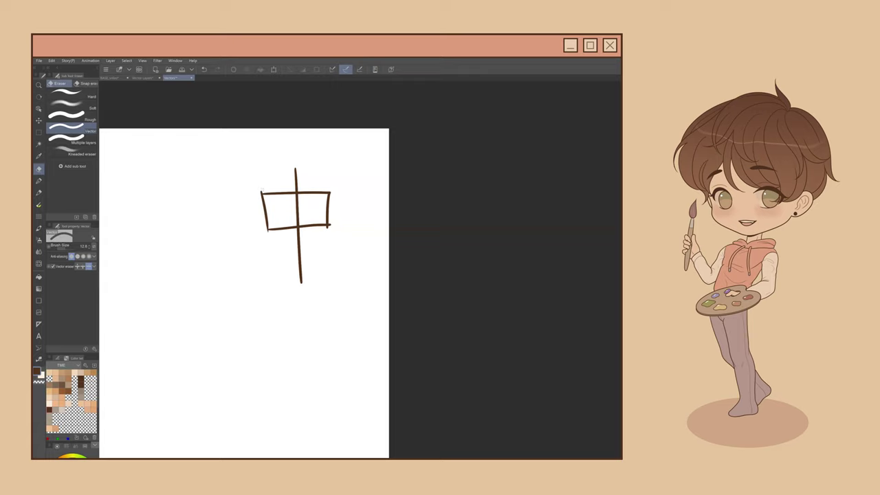
mouse_move(287, 178)
mouse_down()
mouse_move(325, 181)
mouse_move(331, 205)
mouse_move(320, 230)
mouse_up()
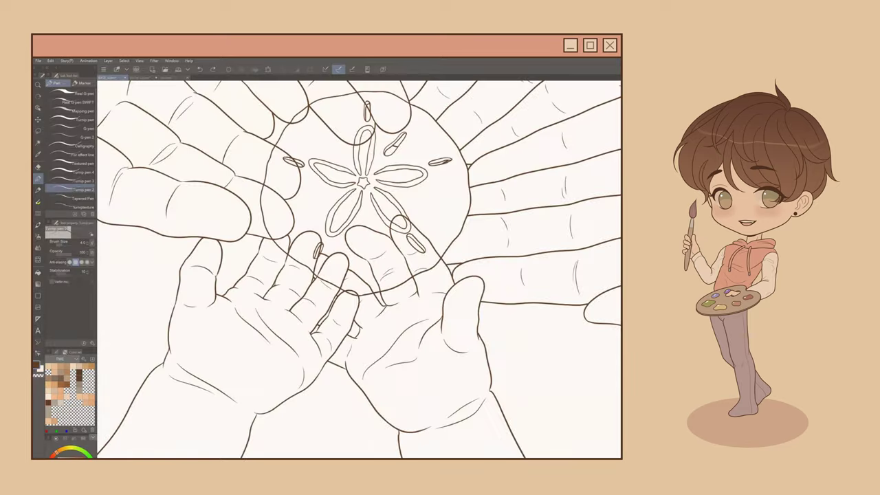
Step: In the hands drawing, select the outline of the lower hand's thumb with the Object tool and adjust it
drag(430, 327, 442, 327)
key(o)
click(444, 325)
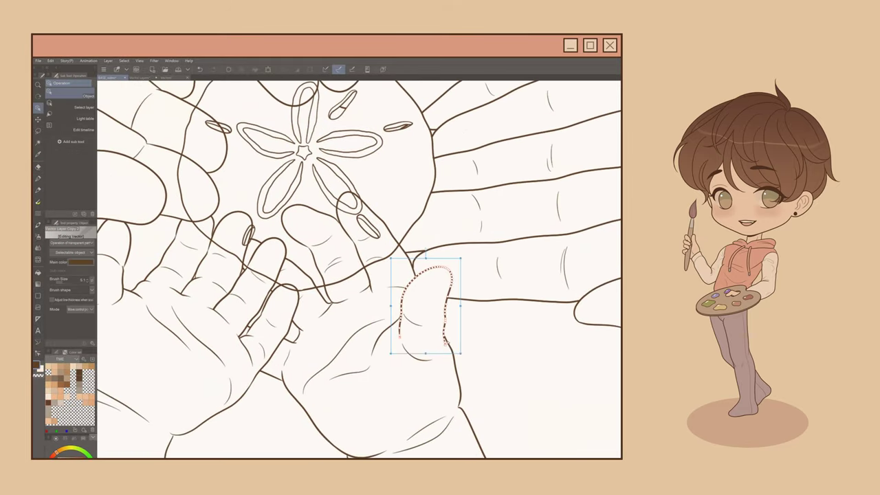
key(e)
scroll(446, 330, up, 2)
key(o)
drag(330, 261, 485, 366)
click(578, 261)
drag(485, 289, 447, 302)
key(e)
scroll(408, 330, down, 2)
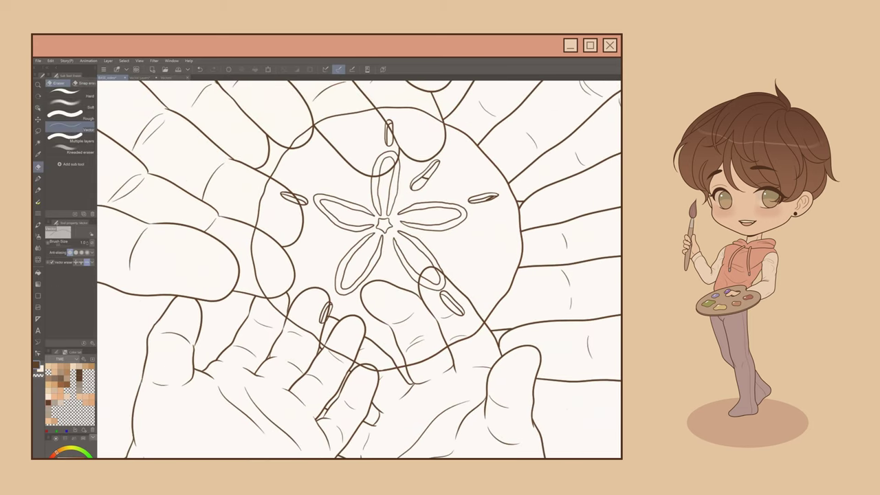
Step: Erase the finger outlines overlapping the sand dollar up to their intersections with the Vector eraser
click(81, 261)
mouse_move(385, 323)
mouse_down()
mouse_move(365, 313)
mouse_move(383, 334)
mouse_up()
mouse_move(315, 323)
mouse_down()
mouse_move(345, 321)
mouse_move(389, 334)
mouse_move(323, 292)
mouse_move(378, 323)
mouse_up()
click(402, 367)
drag(356, 338, 385, 328)
drag(382, 285, 395, 358)
drag(398, 339, 329, 375)
mouse_move(326, 312)
mouse_down()
mouse_move(395, 296)
mouse_move(392, 367)
mouse_move(390, 323)
mouse_up()
mouse_move(392, 320)
mouse_down()
mouse_move(383, 326)
mouse_move(418, 297)
mouse_up()
mouse_move(407, 273)
mouse_down()
mouse_move(411, 295)
mouse_move(341, 191)
mouse_up()
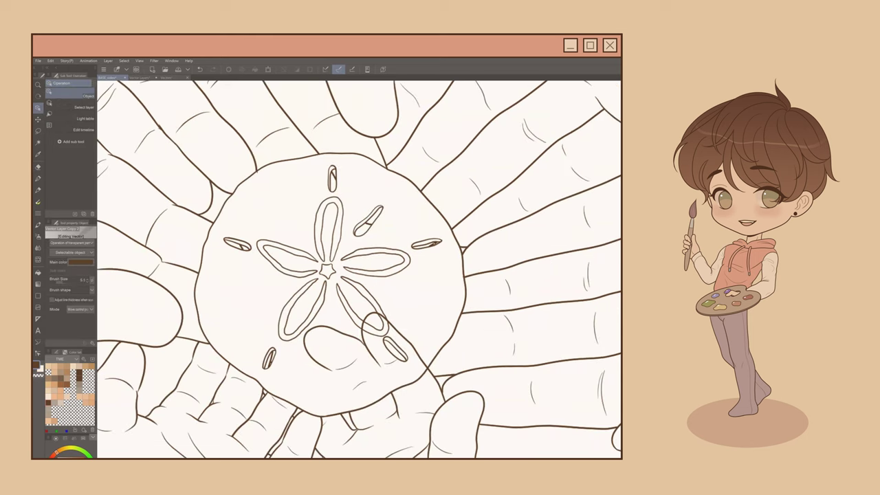
Step: Clear the remaining fingertip outline and crease lines crossing the lower part of the sand dollar
ctrl+click(424, 341)
drag(424, 341, 420, 293)
mouse_move(333, 297)
mouse_down()
mouse_move(343, 319)
mouse_move(368, 265)
mouse_move(411, 307)
mouse_move(360, 298)
mouse_up()
key(ctrl+minus)
key(ctrl+minus)
key(minus)
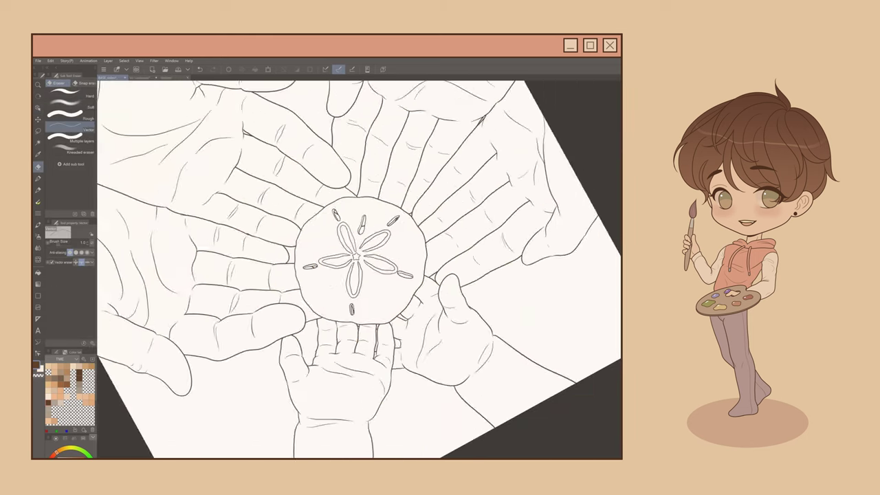
key(ctrl+plus)
ctrl+click(433, 337)
drag(433, 337, 438, 339)
key(p)
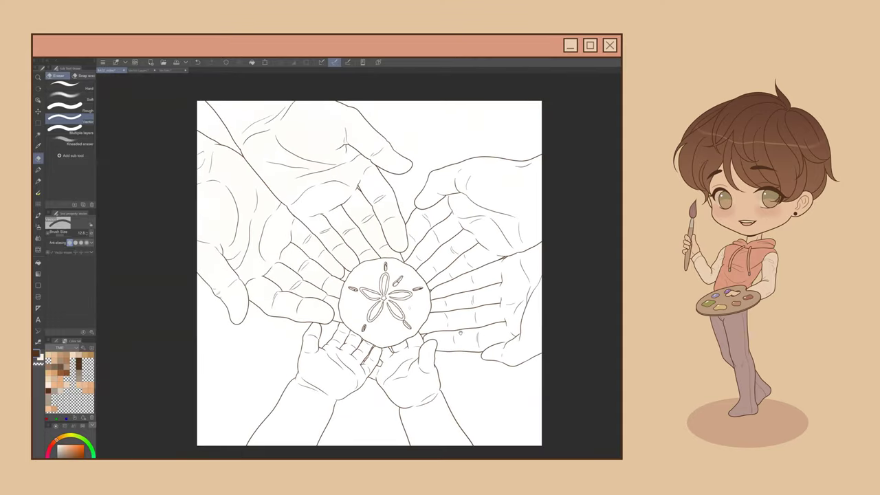
click(87, 86)
mouse_move(172, 102)
mouse_down()
mouse_move(230, 104)
mouse_move(216, 136)
mouse_move(533, 108)
mouse_move(219, 310)
mouse_move(519, 199)
mouse_move(512, 260)
mouse_move(347, 392)
mouse_move(441, 406)
mouse_move(642, 402)
mouse_up()
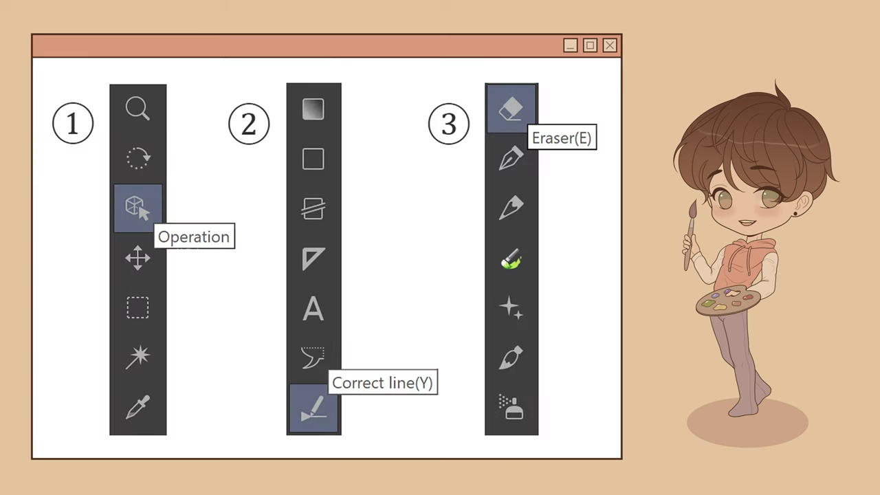